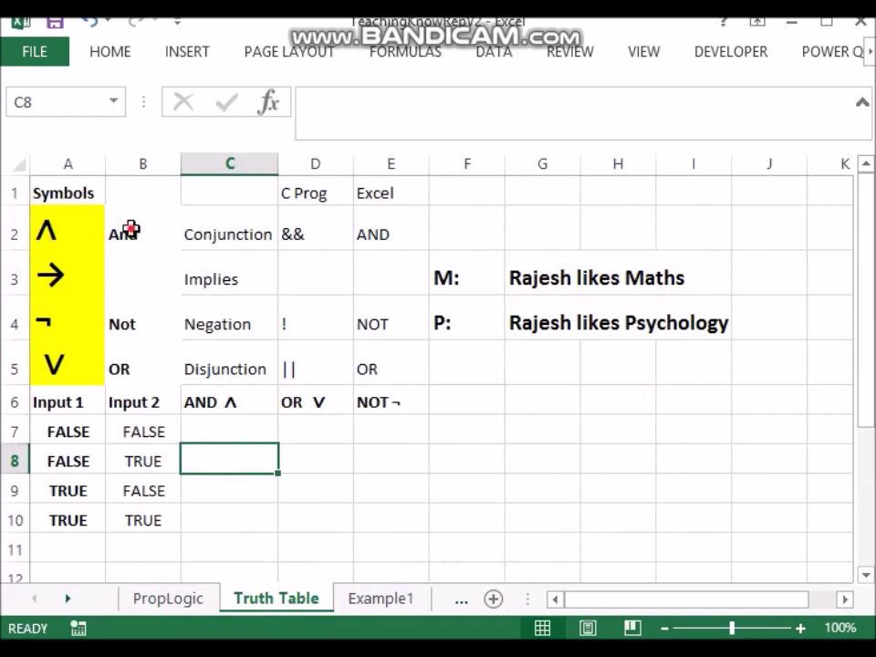
Make the OR entry in E5 and the AND entry in E2 of the Excel column bold
click(123, 367)
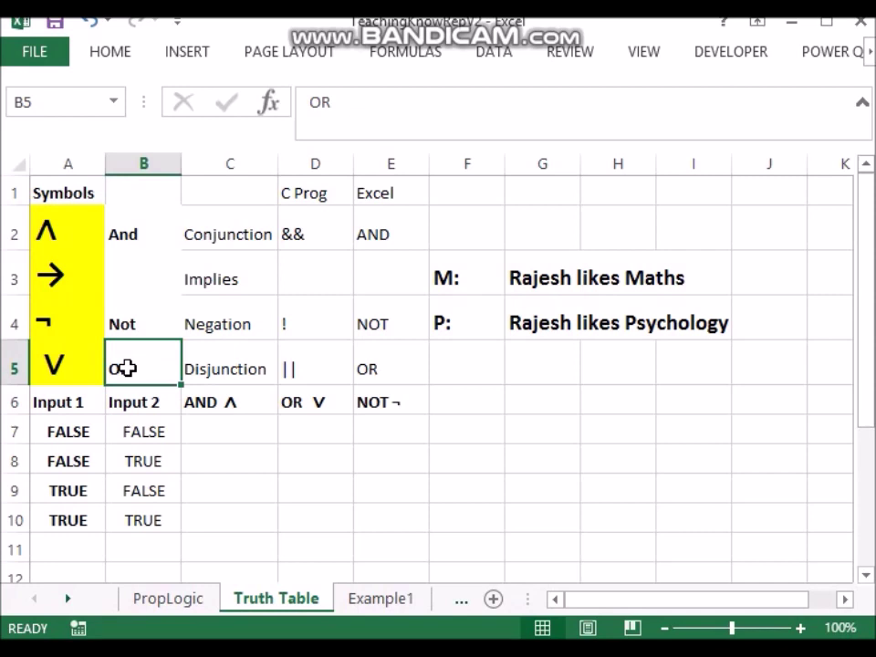
key(Right)
key(Right)
key(Right)
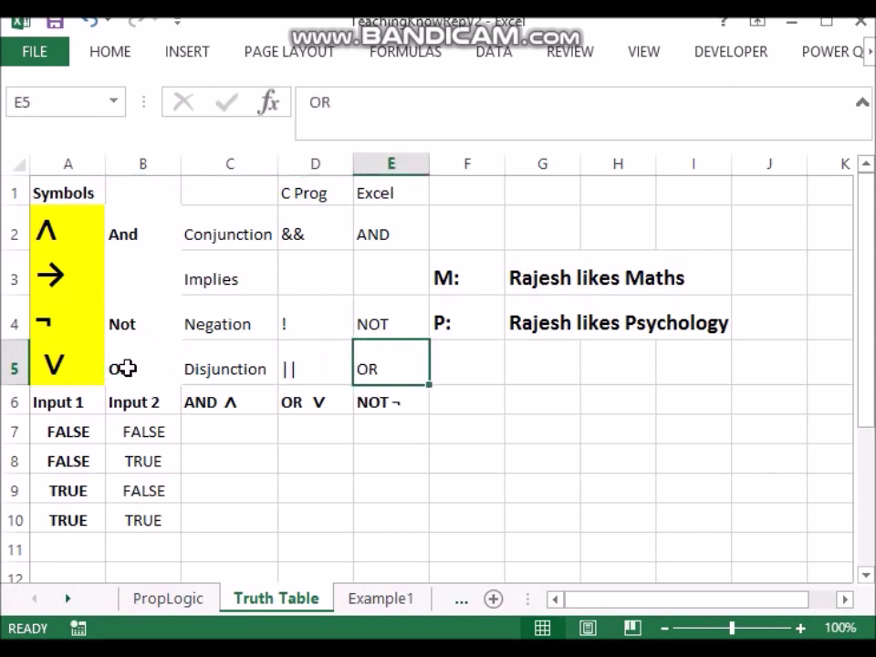
key(ctrl+b)
key(Up)
key(Up)
key(Up)
key(ctrl+b)
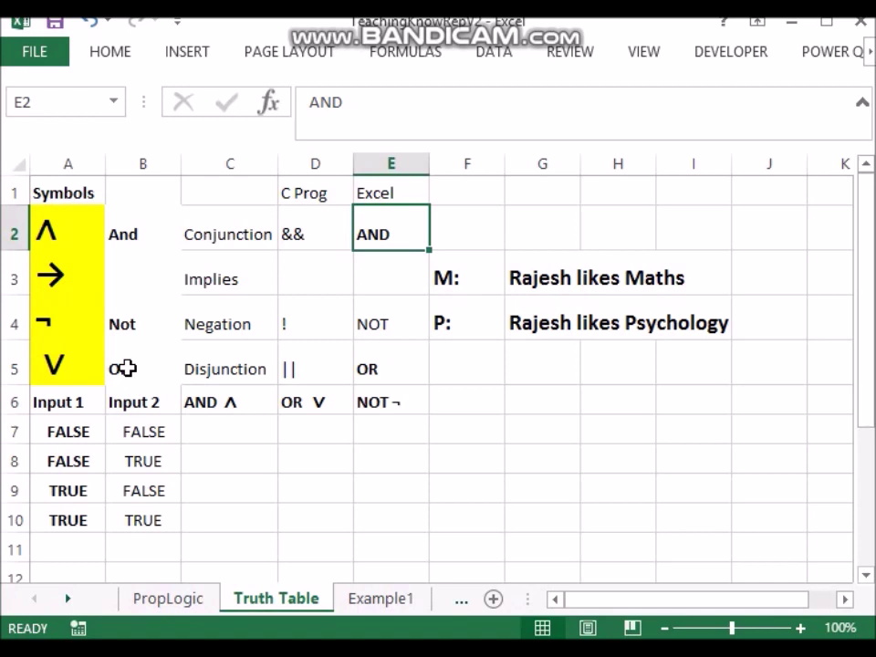
Examine the AND, NOT and OR function names listed in the Excel column, cells E2 to E5
key(Down)
key(Down)
key(Down)
key(Down)
key(Up)
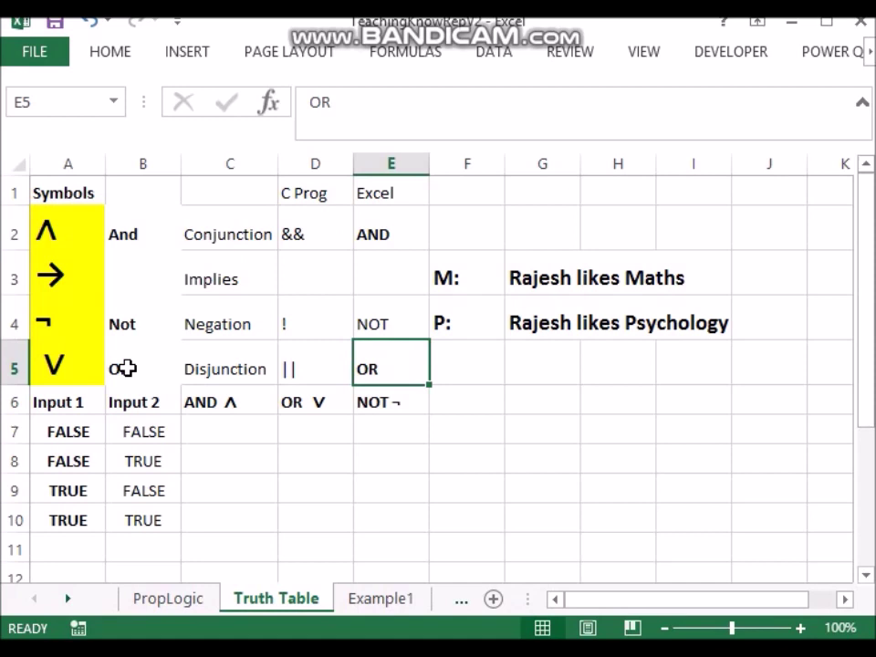
key(Up)
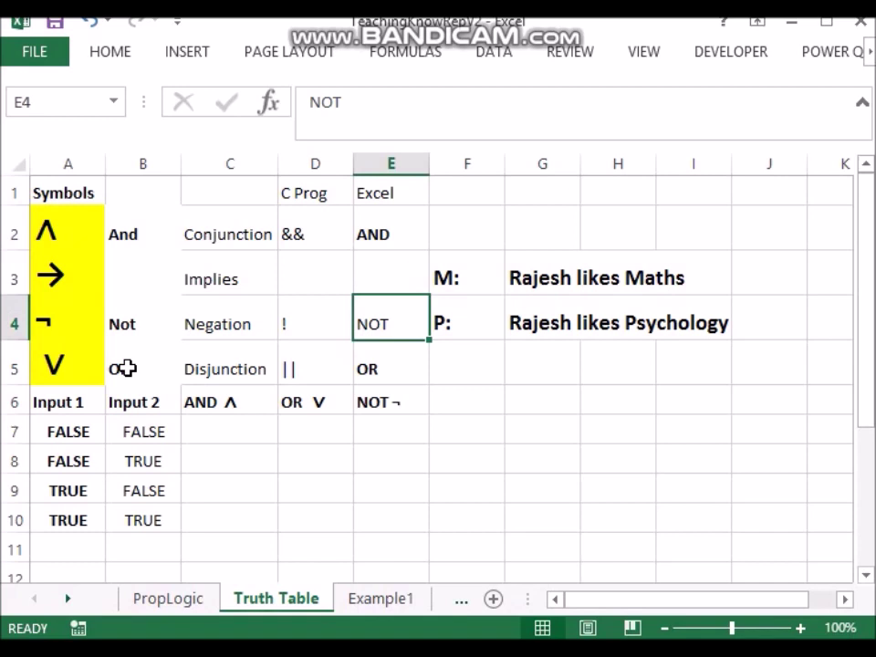
key(Up)
key(Up)
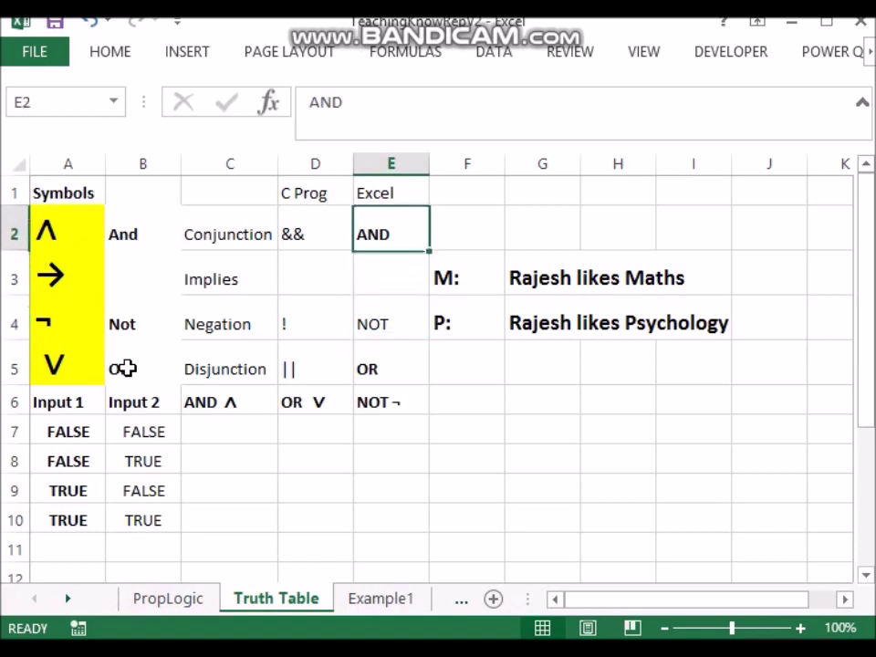
key(Down)
key(Down)
key(Down)
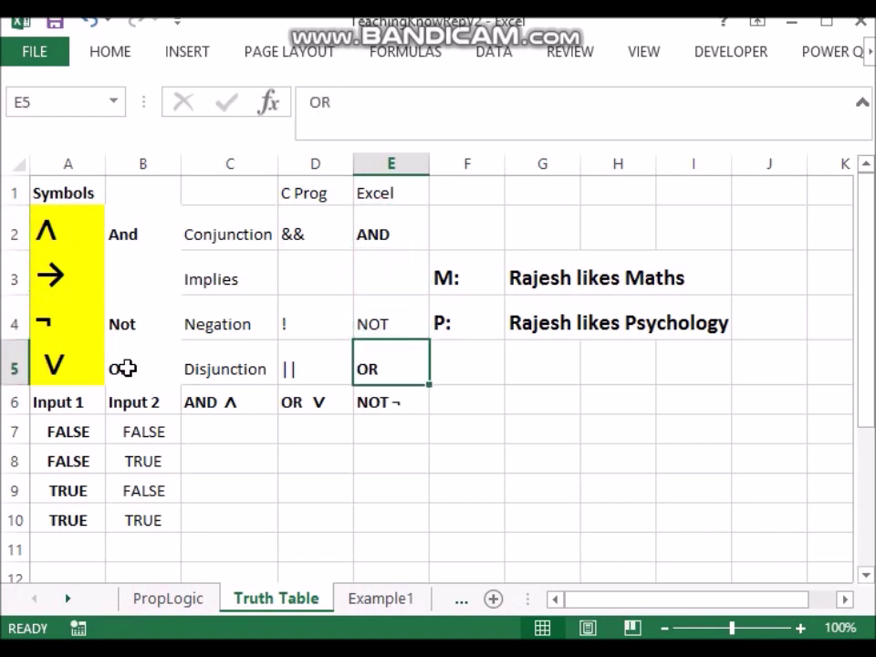
Make the && operator in D2 and the || operator in D5 of the C Prog column bold
key(Left)
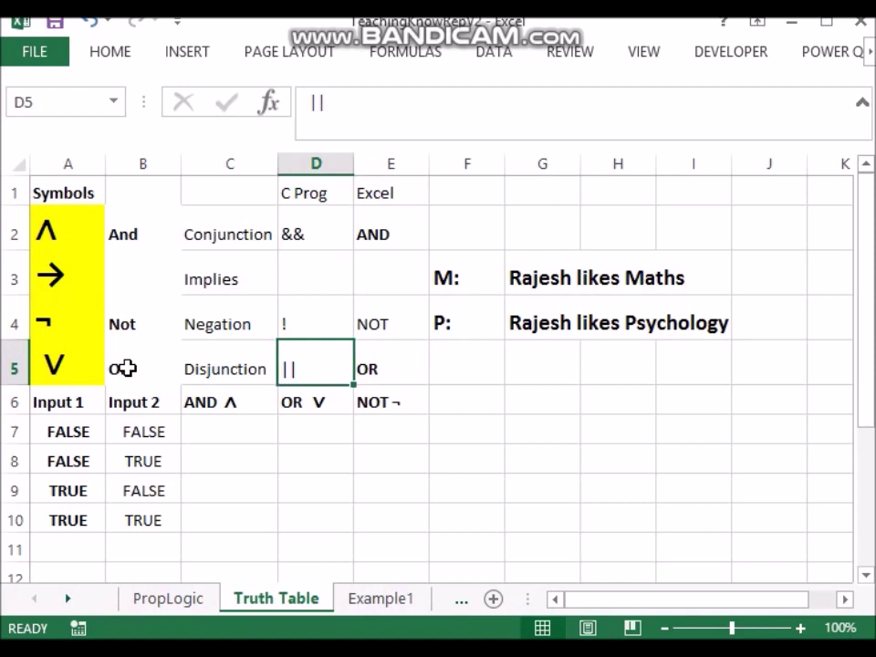
key(Up)
key(Up)
key(Up)
key(Up)
key(Down)
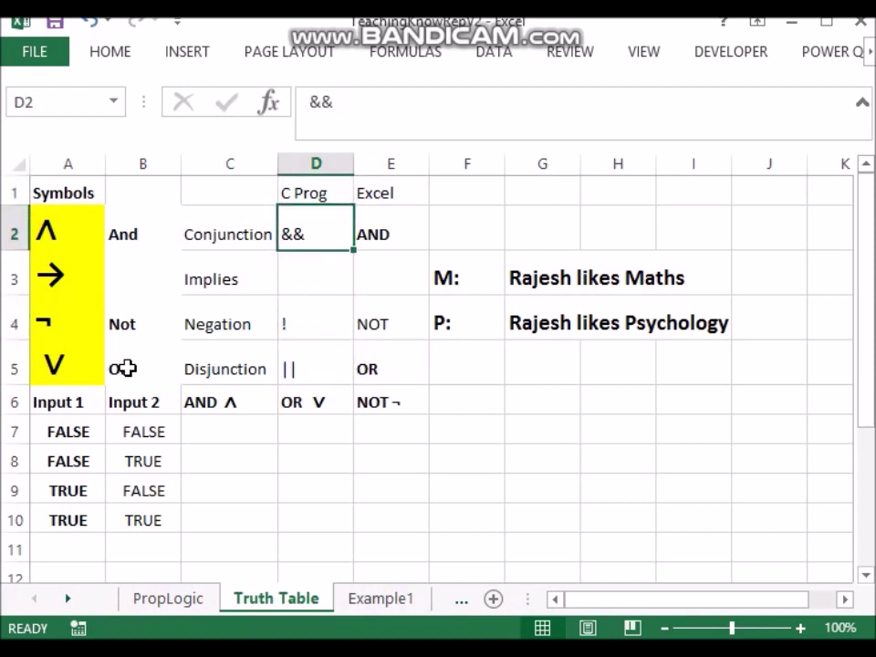
key(Down)
key(Down)
key(Down)
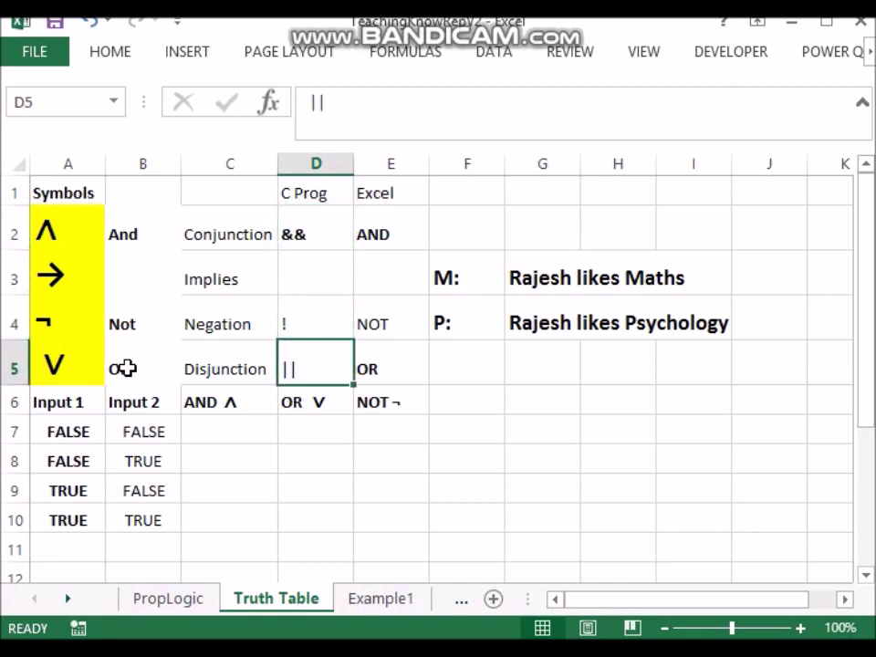
Examine the logic symbols in the Symbols column, from conjunction in A2 to disjunction in A5
key(Left)
key(Left)
key(Left)
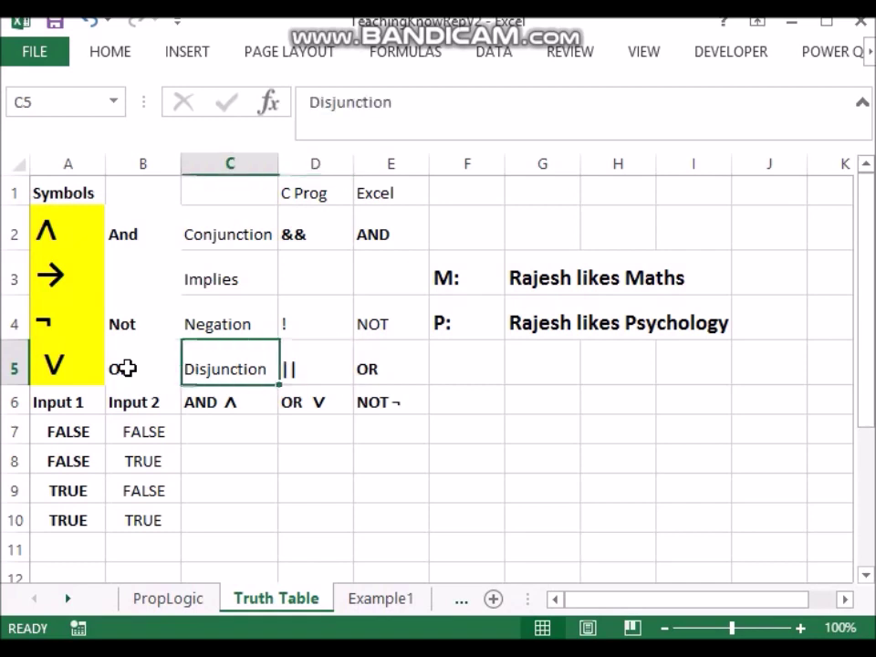
key(Up)
key(Up)
key(Up)
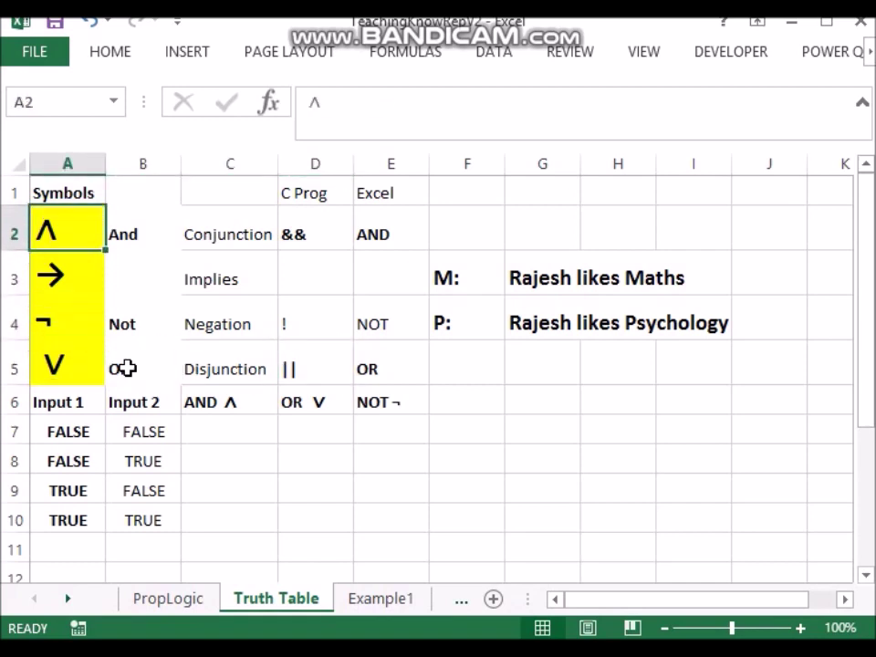
key(Down)
key(Down)
key(Down)
key(Down)
key(Up)
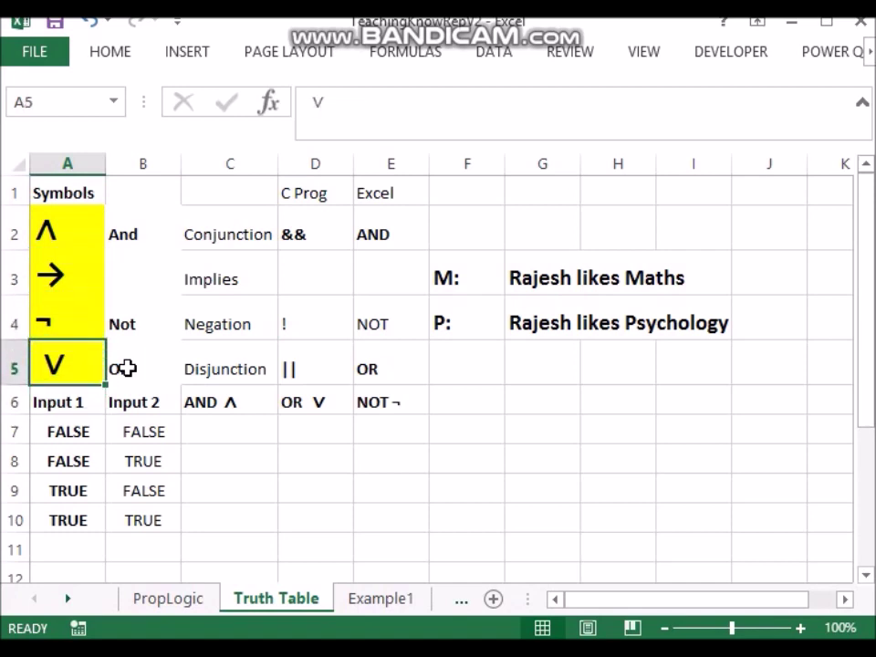
key(shift+Up)
key(shift+Up)
key(shift+Up)
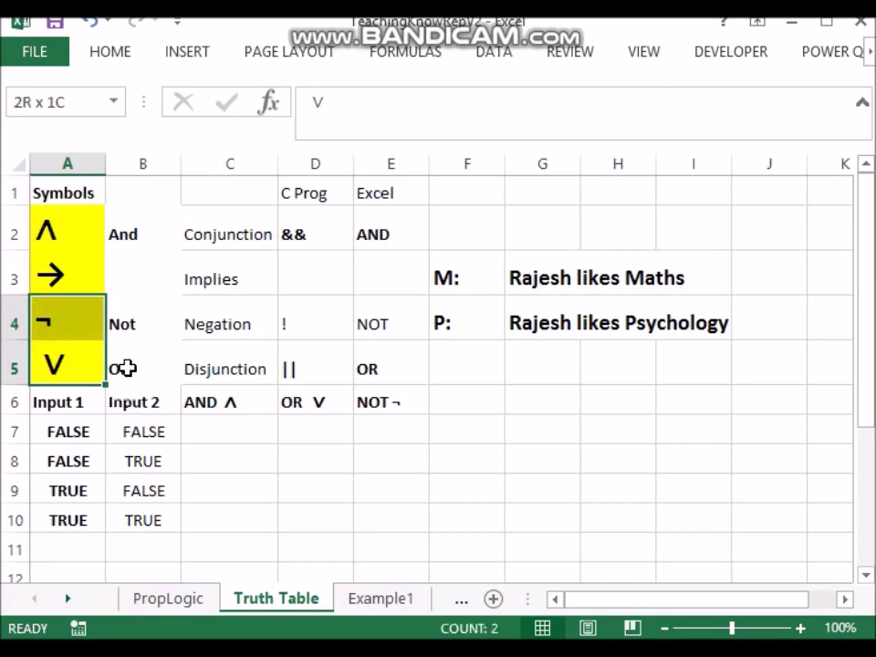
Enter False in C7 as the AND result for the row with two FALSE inputs
key(Down)
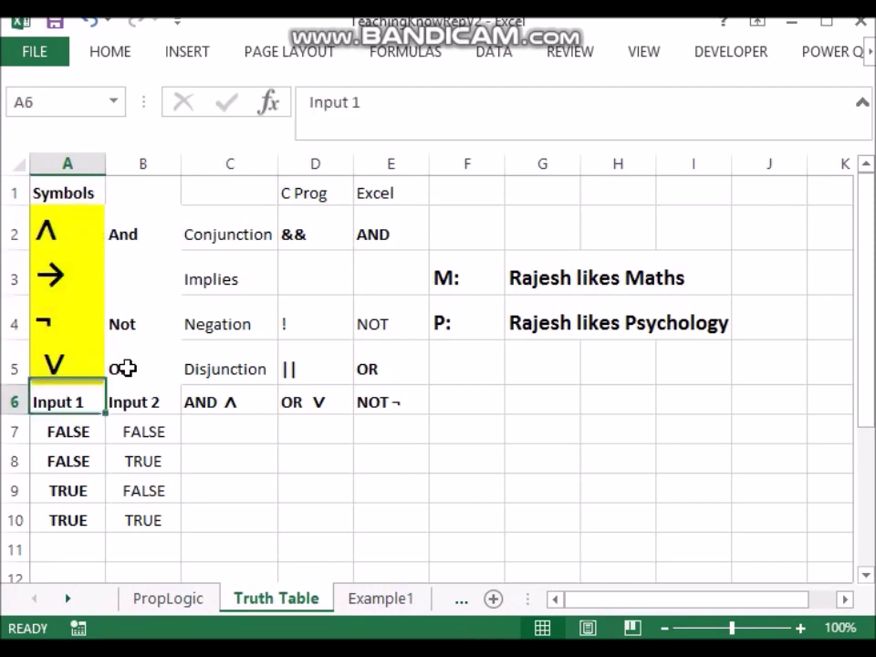
key(Down)
key(Down)
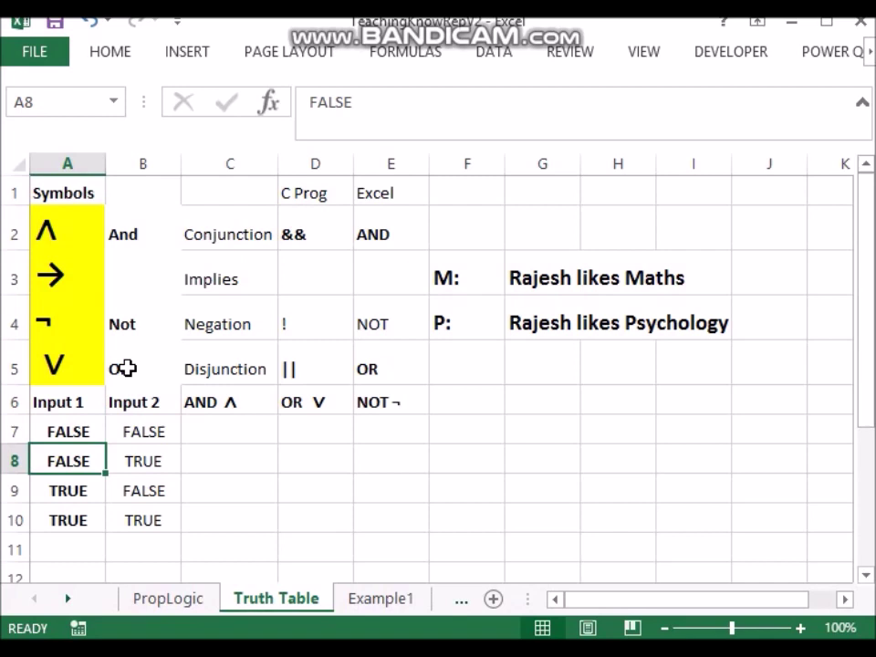
key(Up)
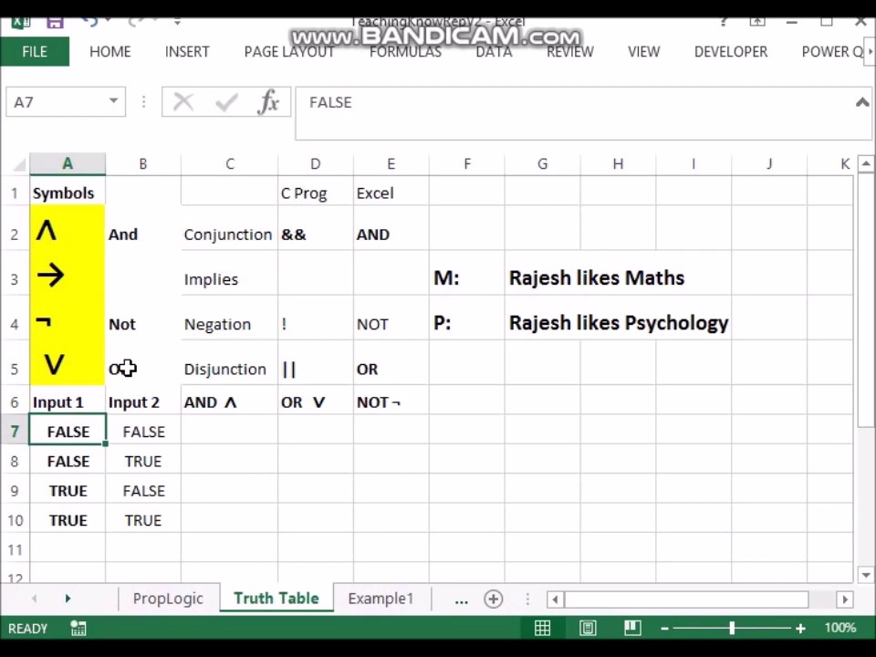
key(Right)
key(Right)
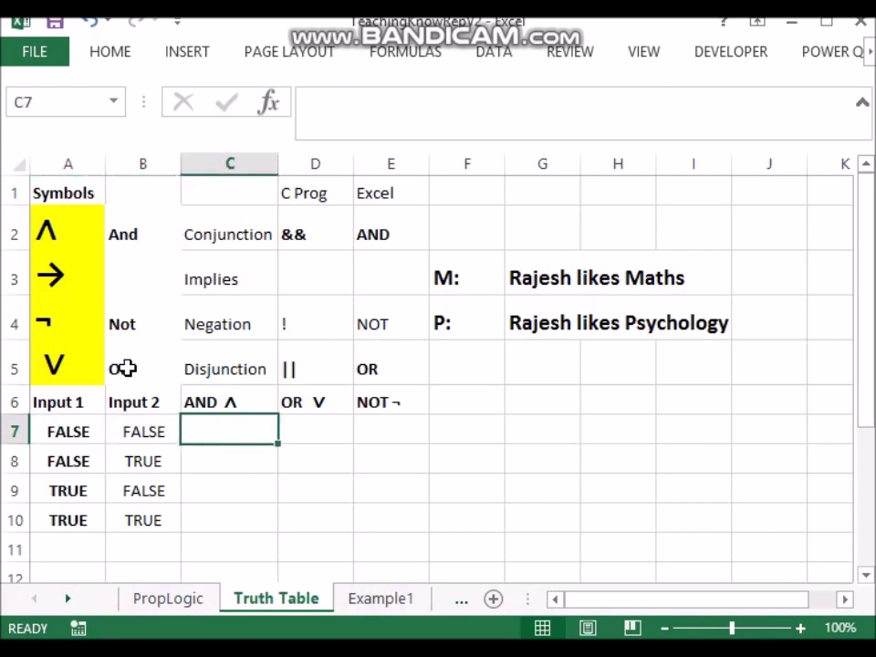
text(F)
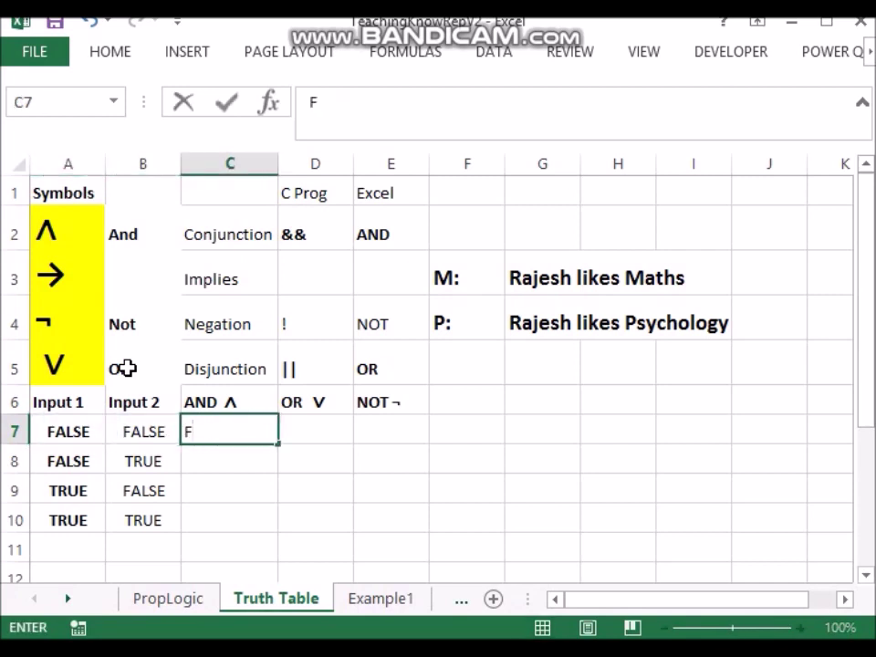
key(BackSpace)
text(False)
key(ctrl+Return)
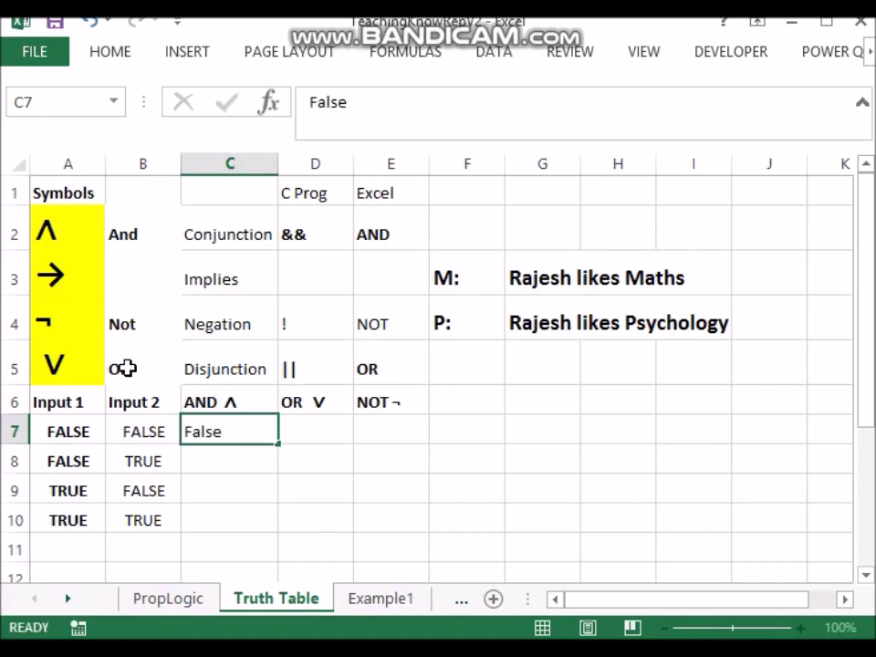
key(Down)
key(Down)
key(Up)
key(Up)
key(Left)
key(Left)
key(Right)
key(Right)
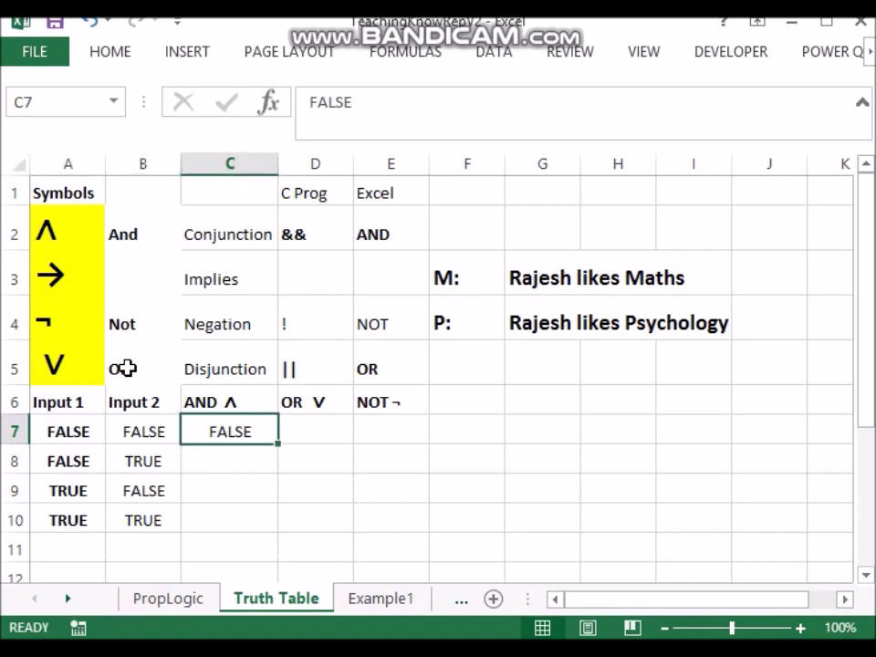
Enter True in C10 as the AND result for the row with two TRUE inputs
key(Down)
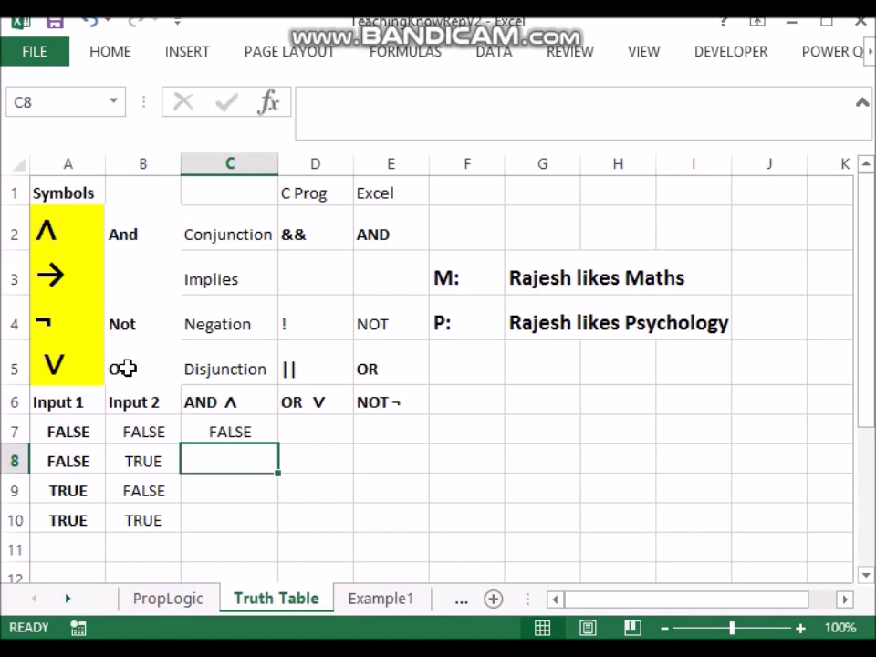
key(Down)
key(Down)
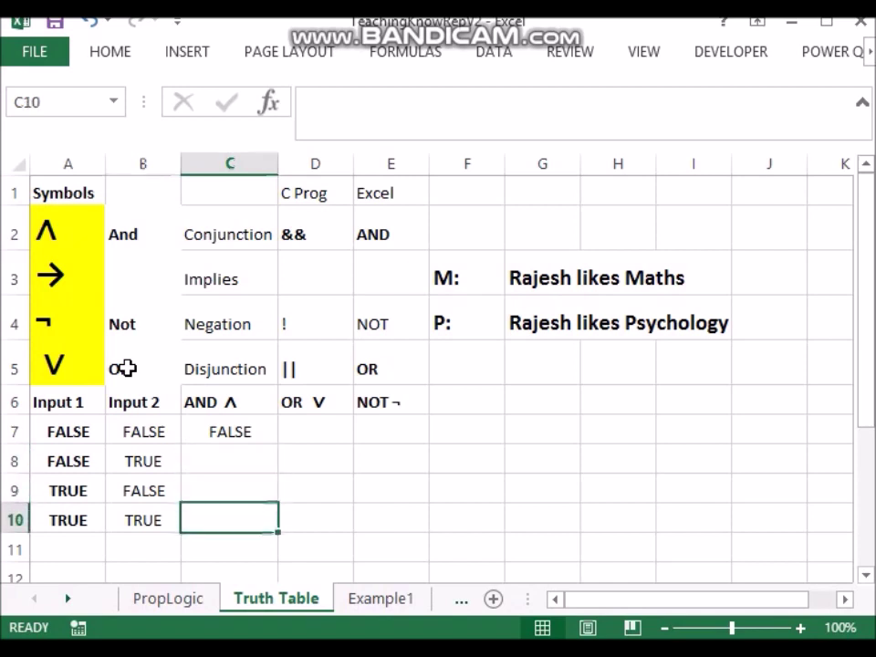
key(Left)
key(Left)
key(shift+Right)
key(shift+Right)
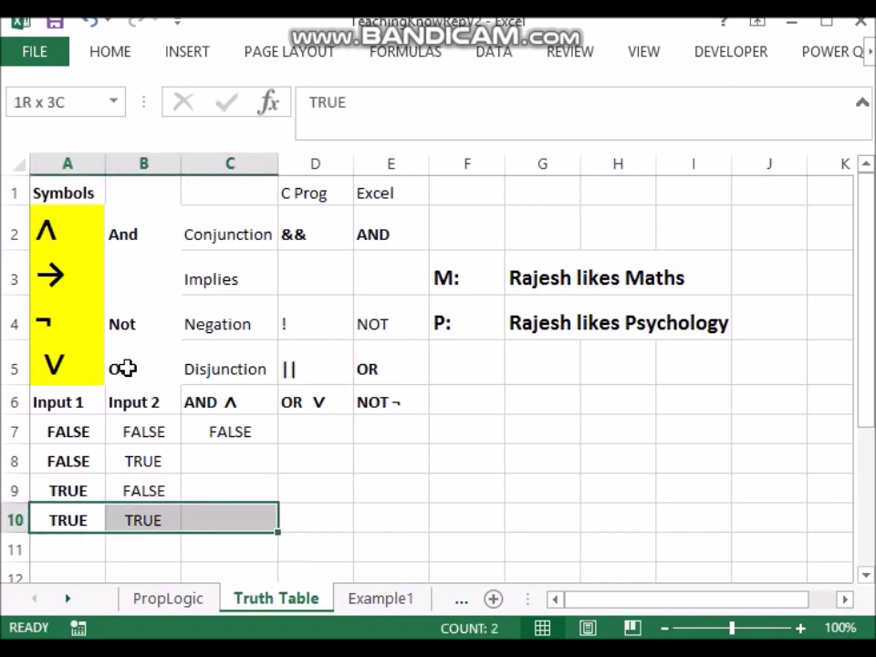
key(shift+Left)
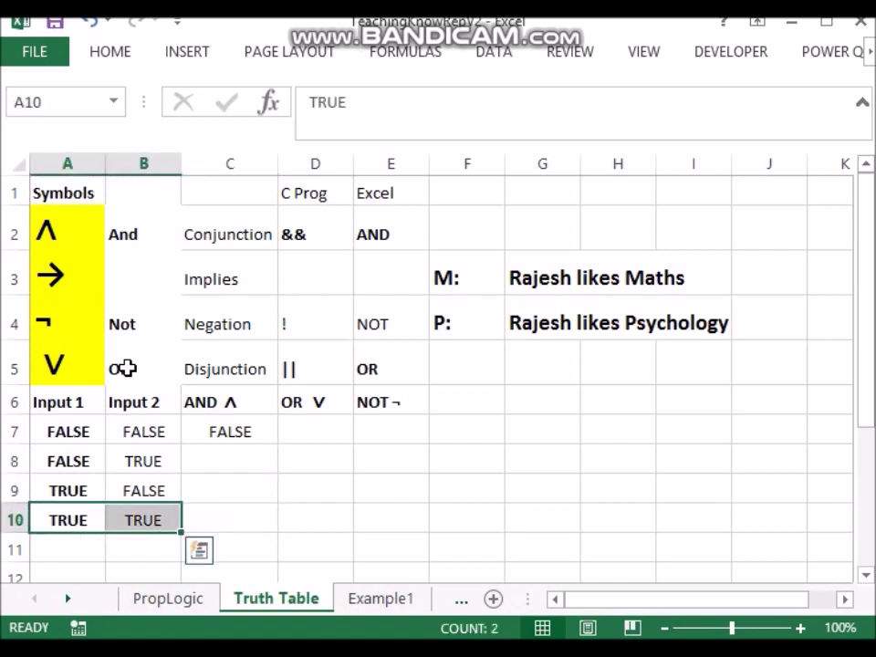
key(Right)
key(Right)
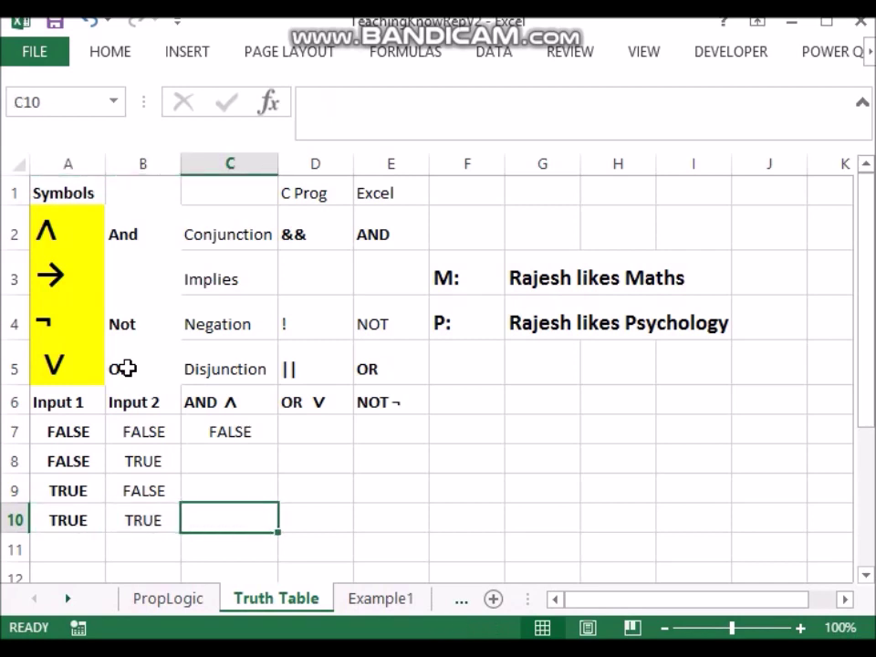
text(TRue)
key(ctrl+Return)
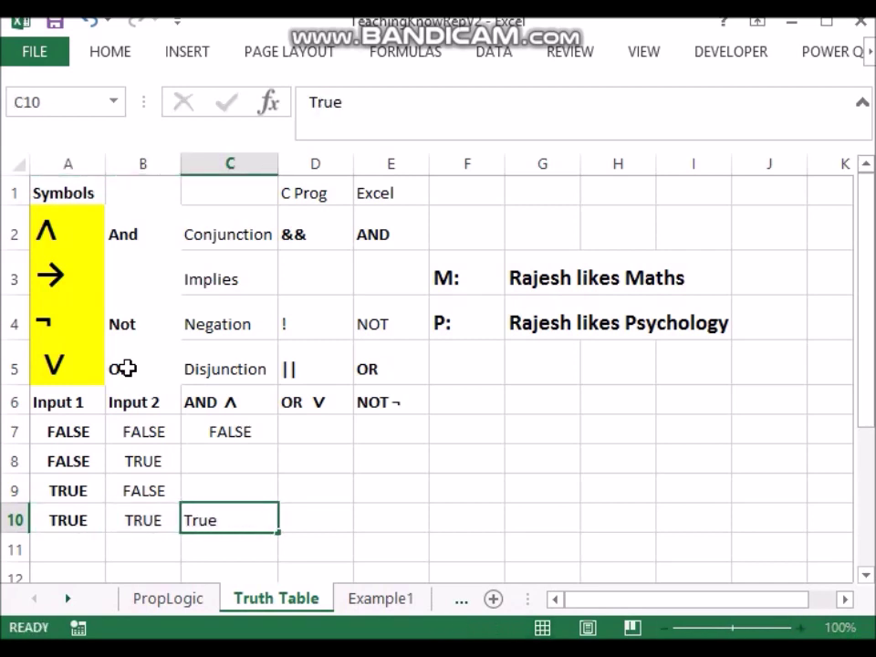
key(Right)
key(Right)
key(Left)
key(Left)
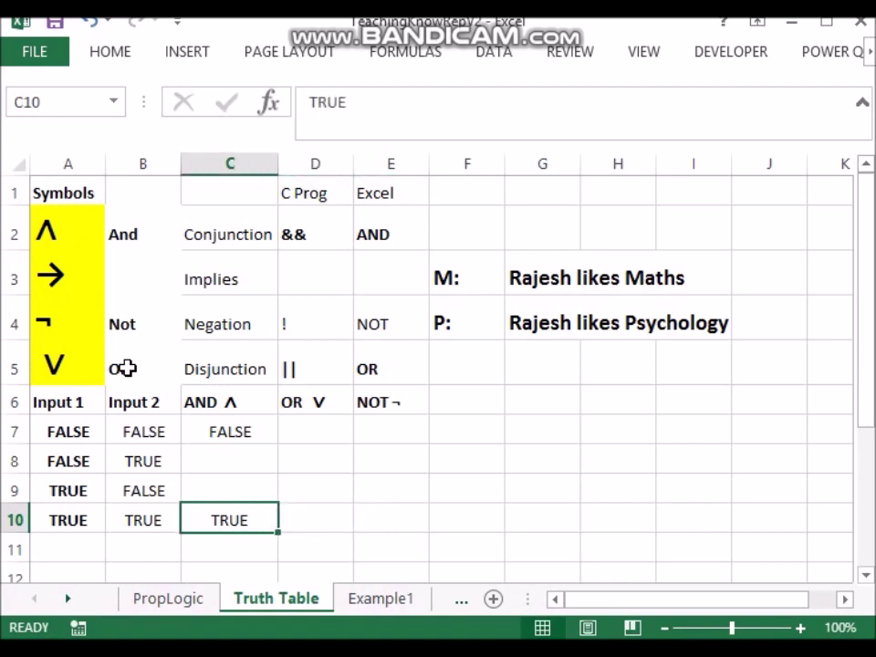
key(Up)
key(Up)
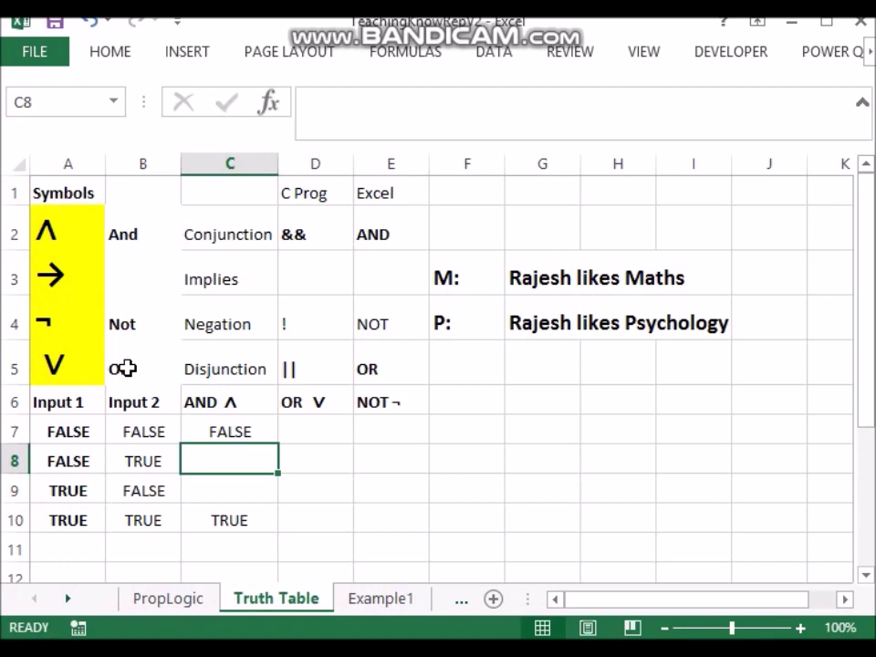
key(Left)
key(Down)
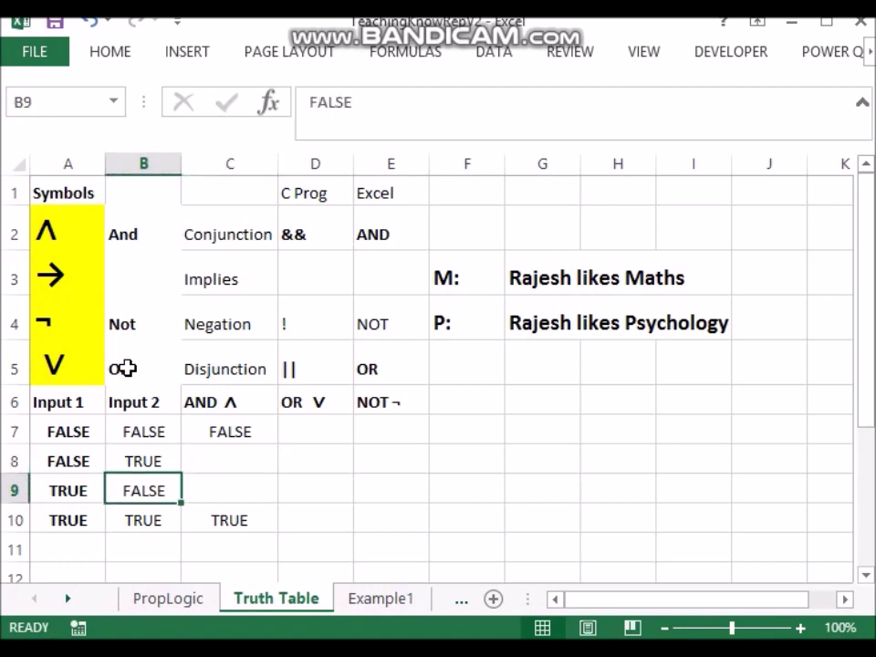
key(Left)
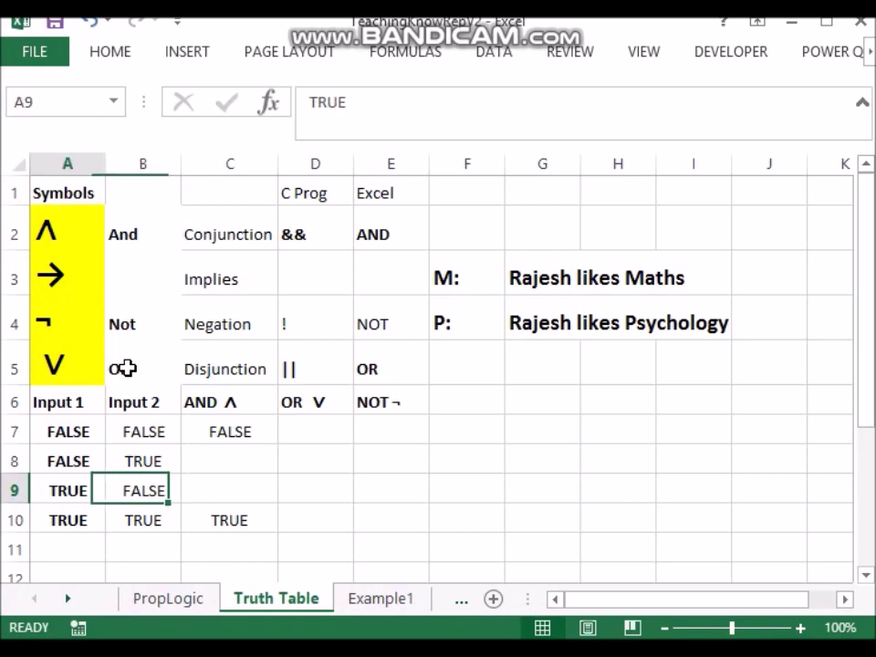
key(Right)
key(Right)
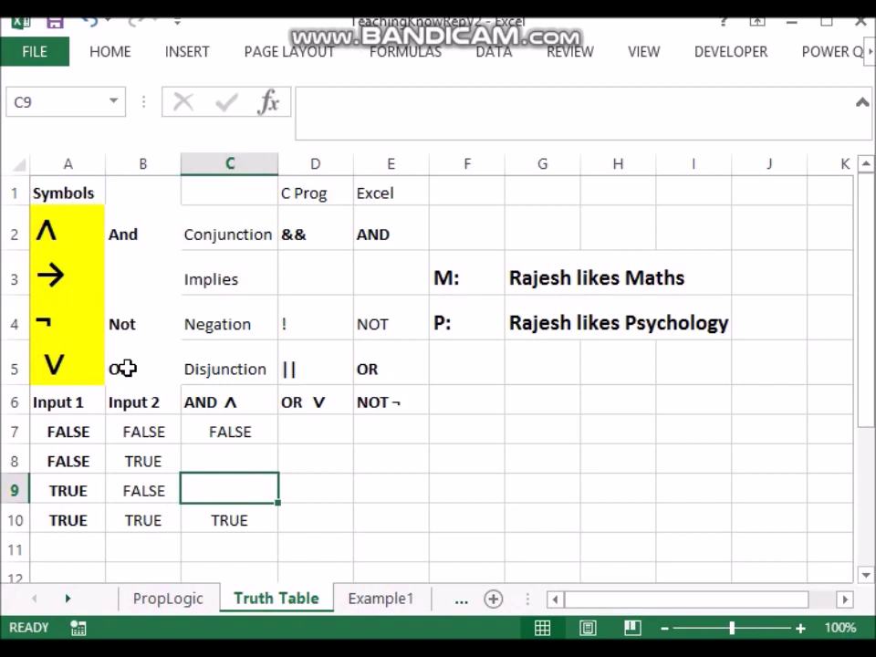
text(Fa)
key(BackSpace)
key(BackSpace)
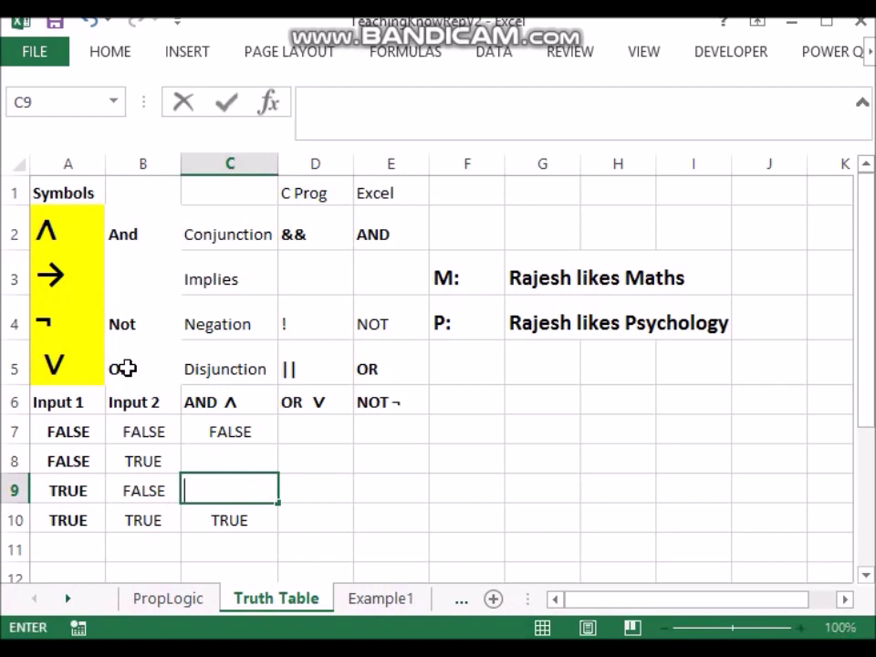
Copy the FALSE result from C7 into C8 as the AND result for FALSE and TRUE
key(Up)
key(Up)
key(Up)
key(Right)
key(Left)
key(Left)
key(Right)
key(Down)
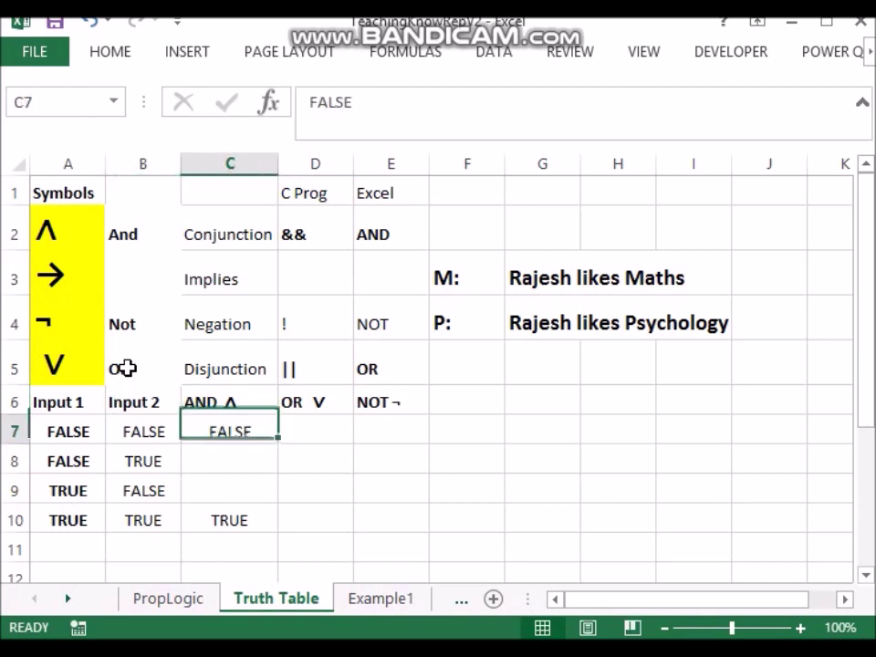
key(ctrl+c)
key(Down)
key(ctrl+v)
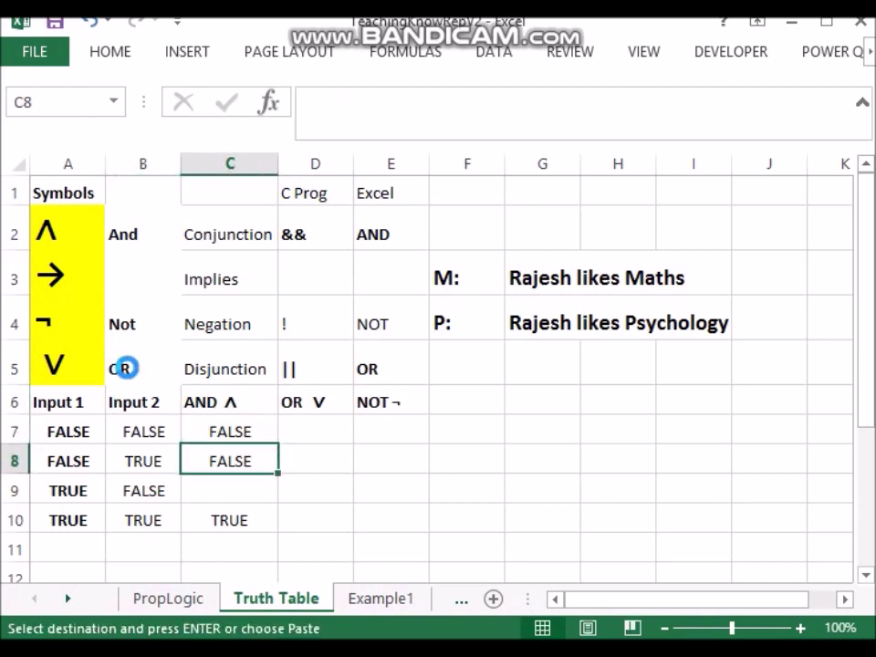
Copy the FALSE result from C8 into C9 as the AND result for TRUE and FALSE
key(Down)
key(ctrl)
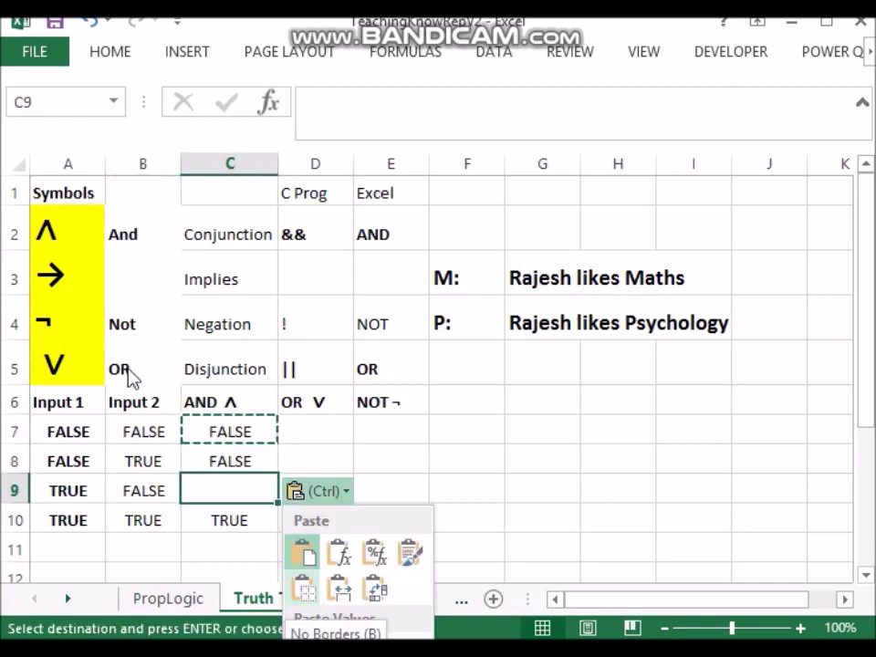
key(Escape)
key(Up)
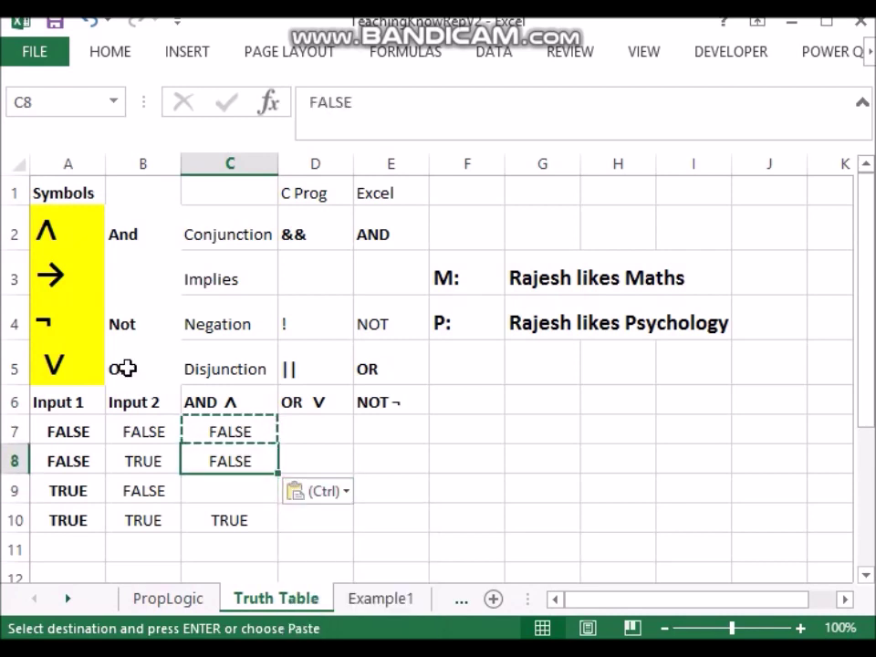
key(ctrl+c)
key(Down)
key(Return)
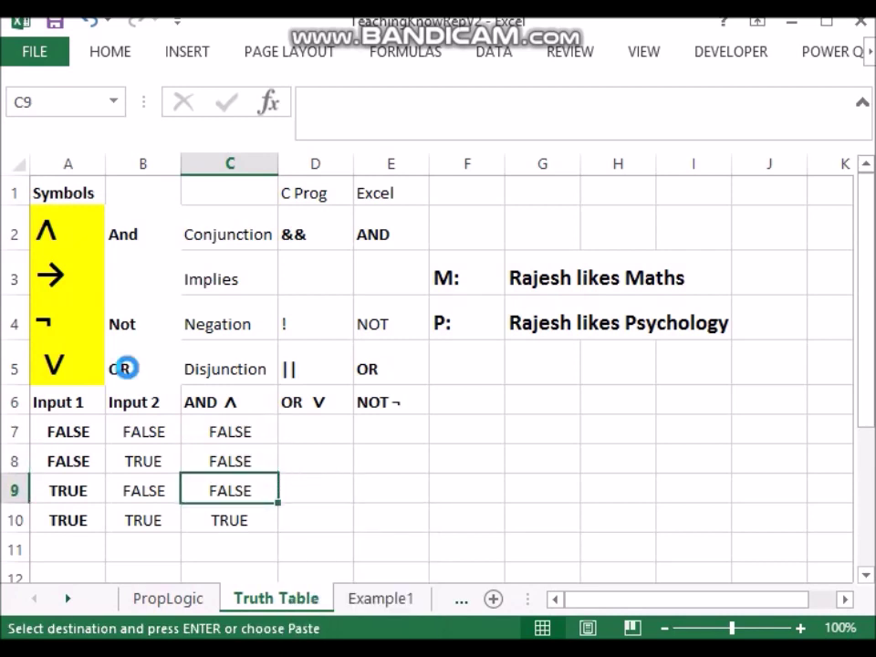
Make the second input in B10 and the AND result in C10 bold to match the first input in that row
key(Down)
key(Left)
key(Left)
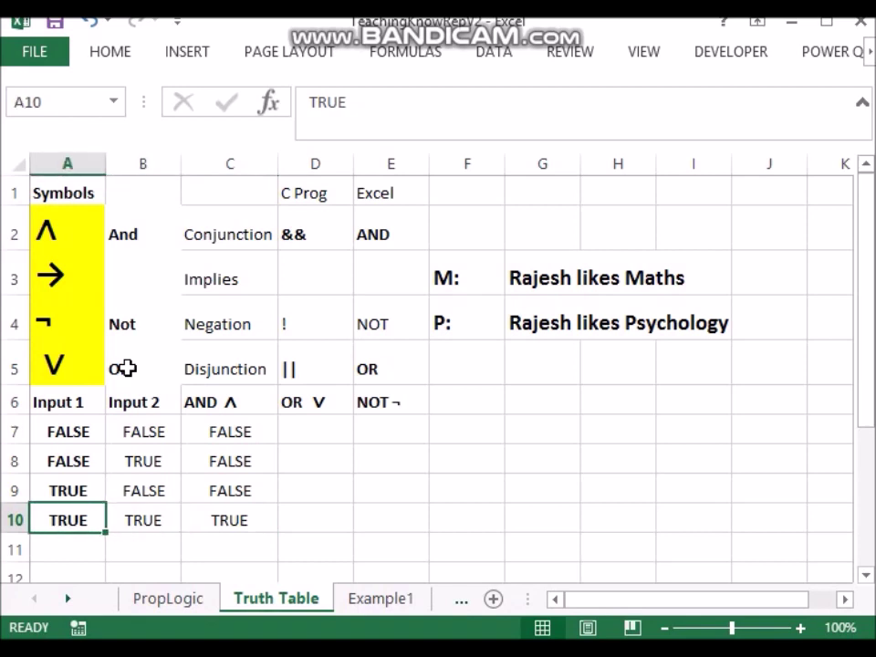
key(shift+Right)
key(ctrl+b)
key(ctrl+b)
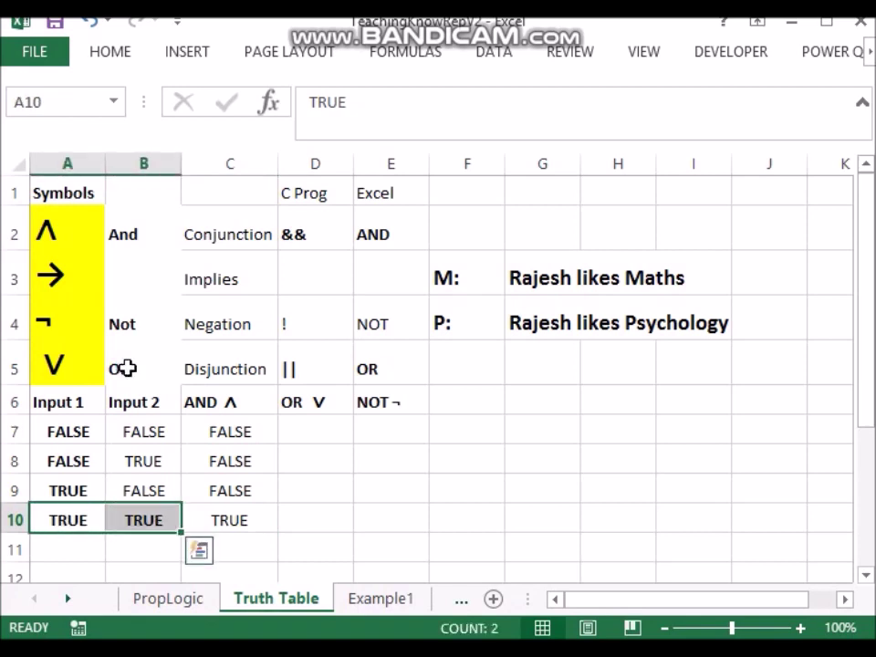
key(Right)
key(Right)
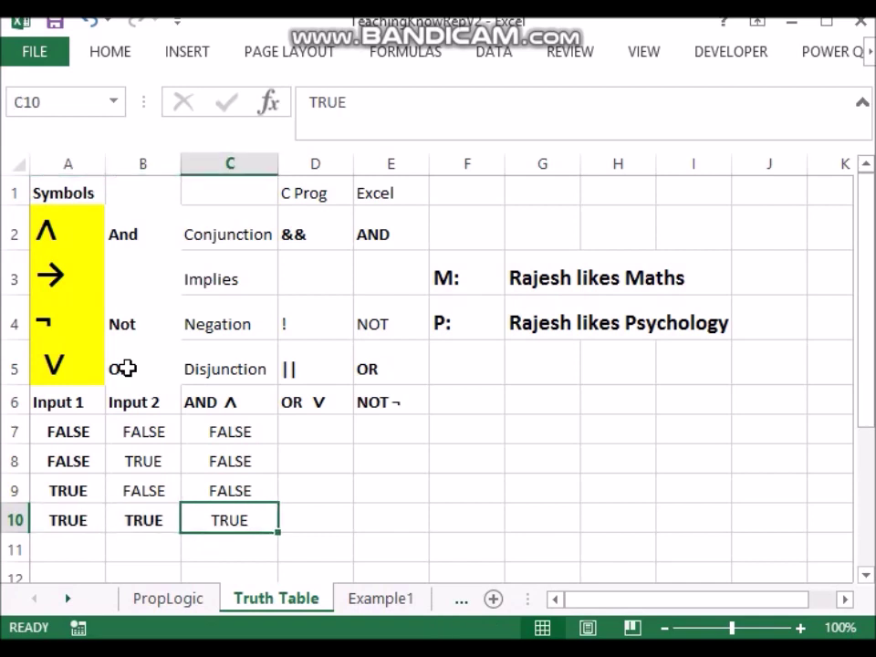
key(ctrl+b)
Enter False in D7 as the OR result for the row with two FALSE inputs
key(Right)
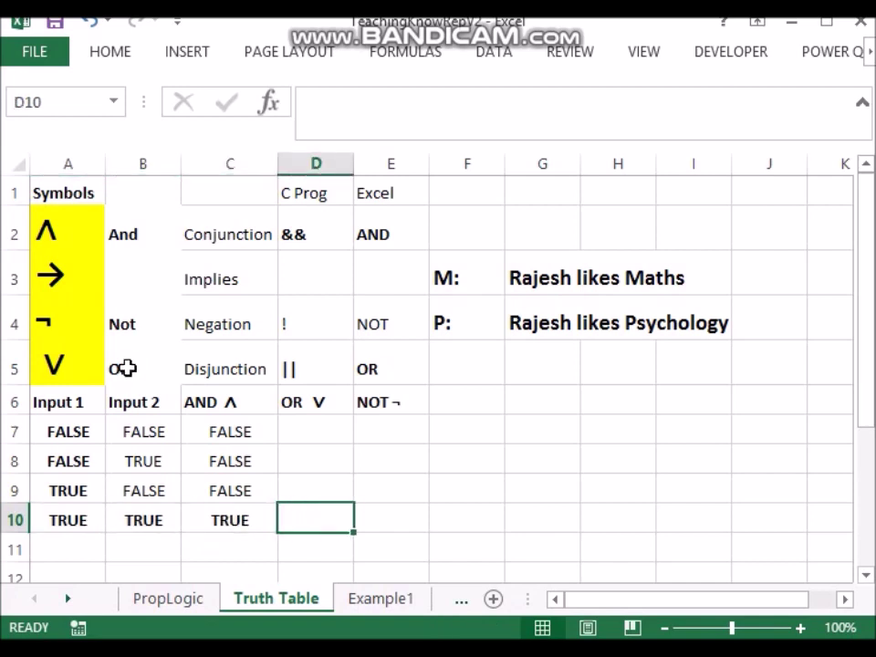
key(Up)
key(Up)
key(Up)
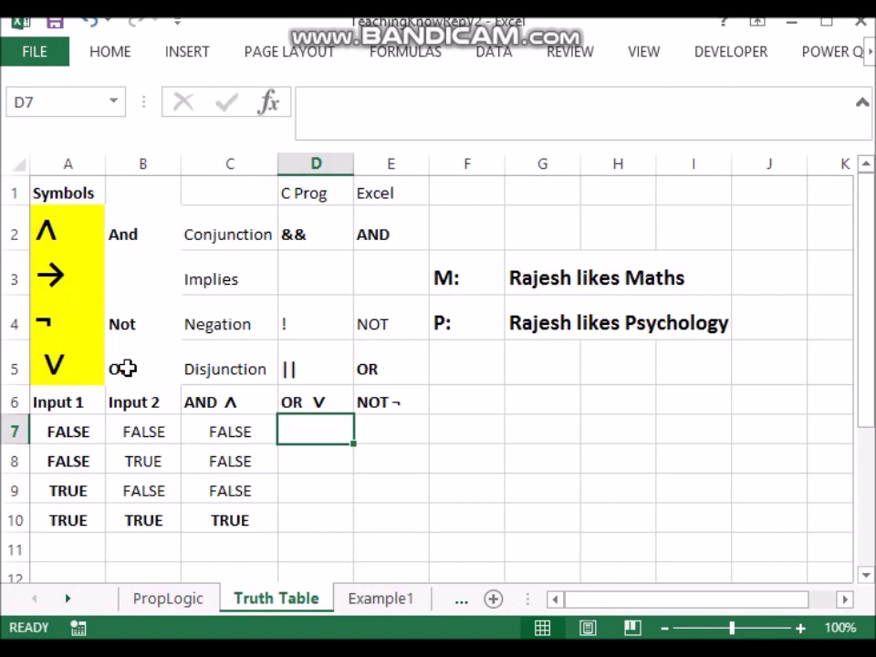
text(False)
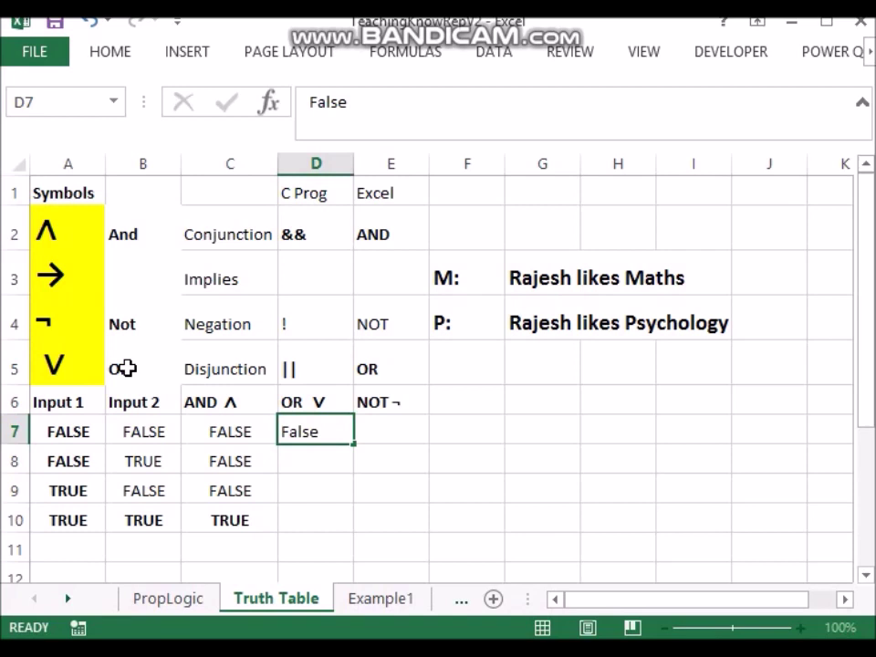
key(Return)
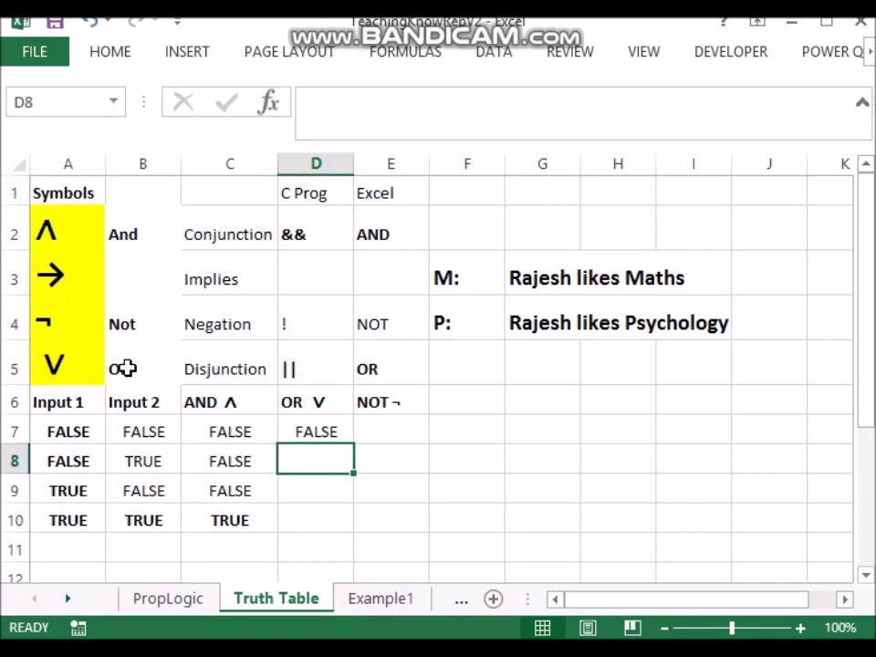
Enter TRUE in D8, D9 and D10 as the OR results for the rows with at least one TRUE input
key(F2)
text(tr)
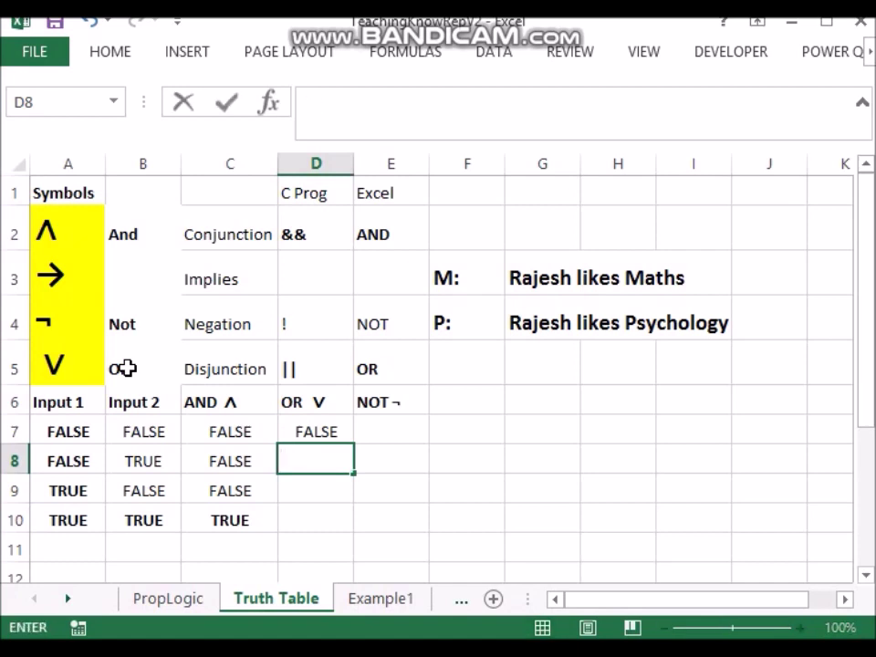
text(TRUE)
key(ctrl+Return)
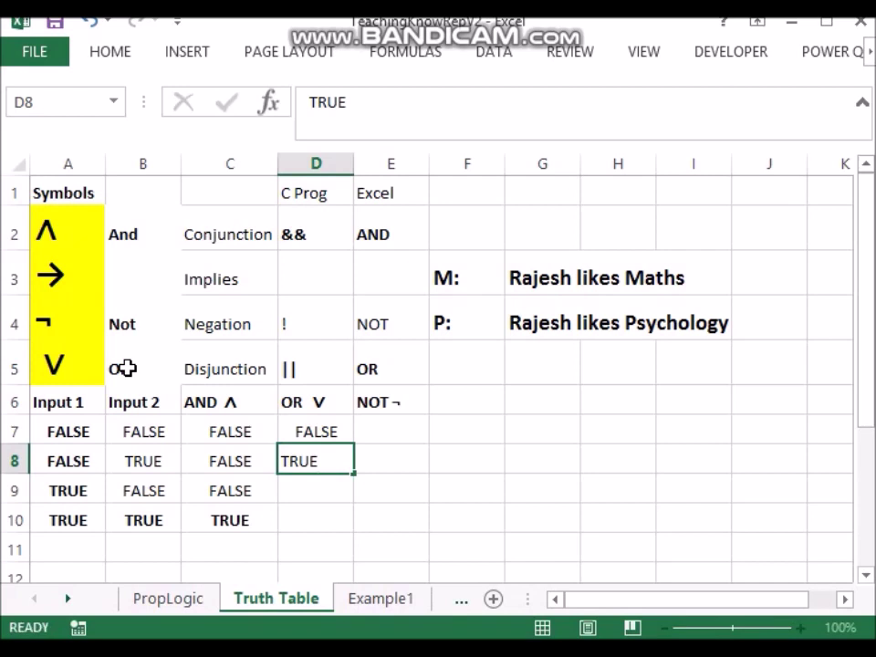
key(Return)
text(TR)
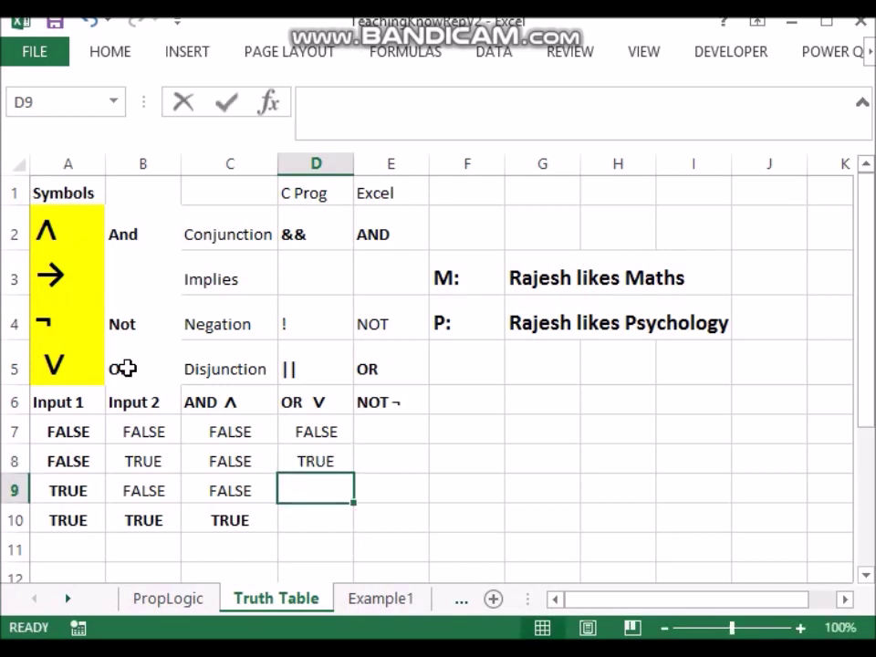
text(UE)
key(ctrl+Return)
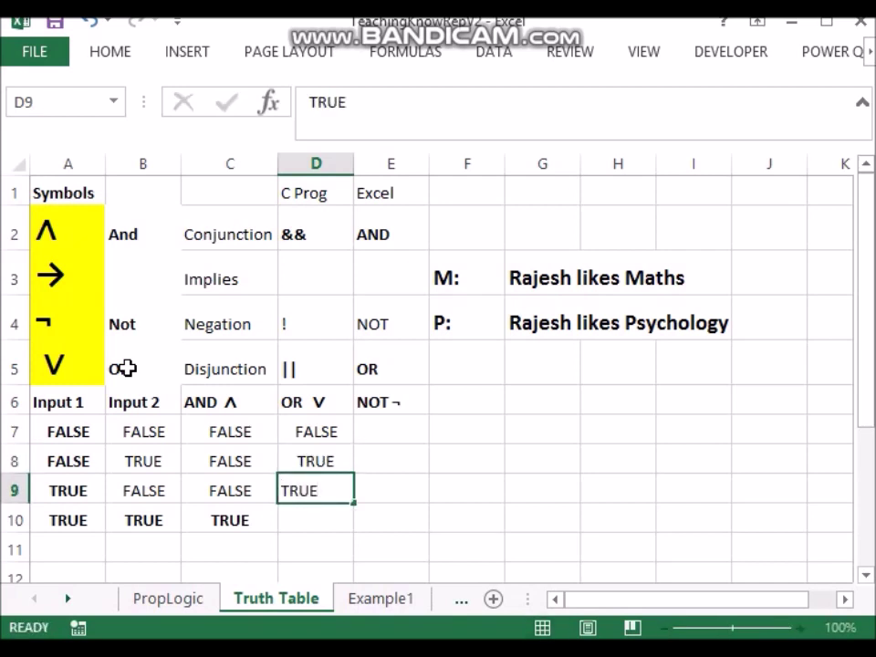
key(Return)
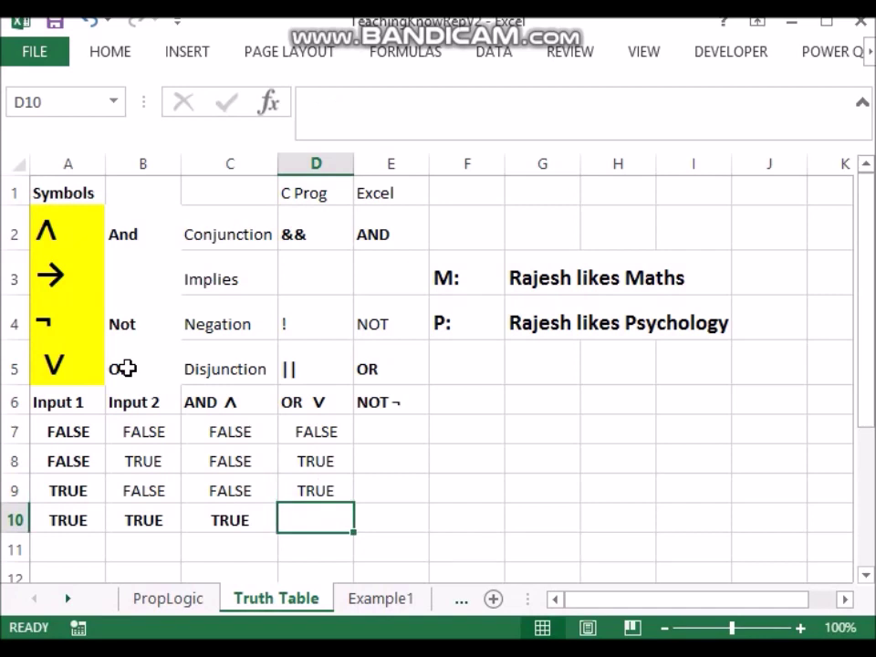
text(TRUE)
key(ctrl+Return)
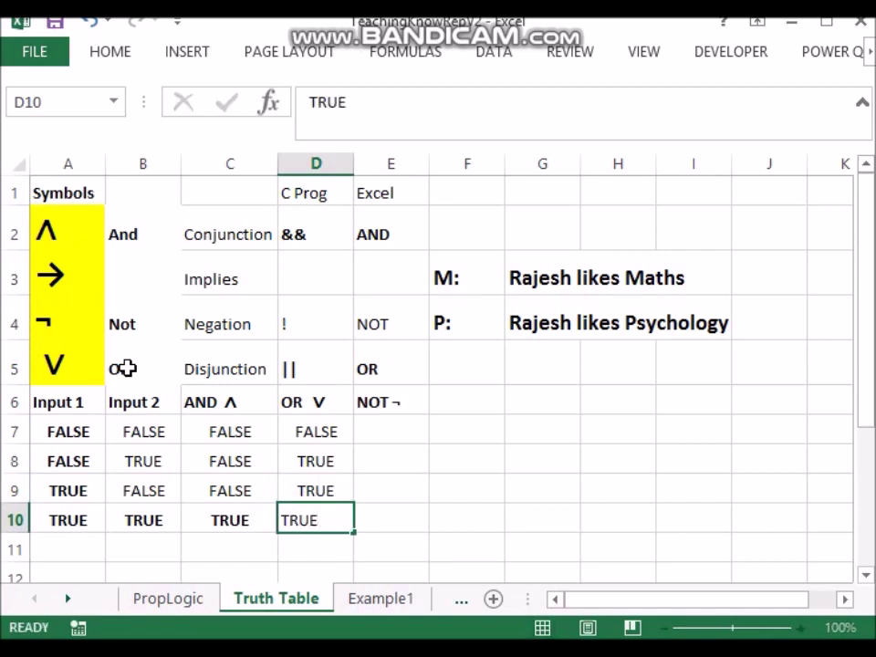
key(Right)
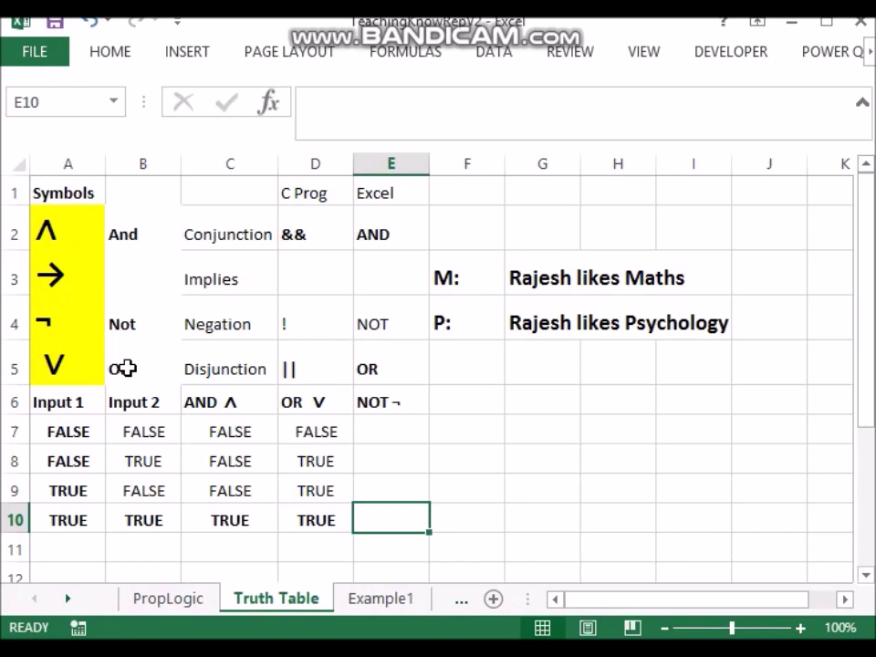
Move the NOT ¬ heading from E6 to G6 to free two columns after the OR column
key(Up)
key(Up)
key(Up)
key(Left)
key(Left)
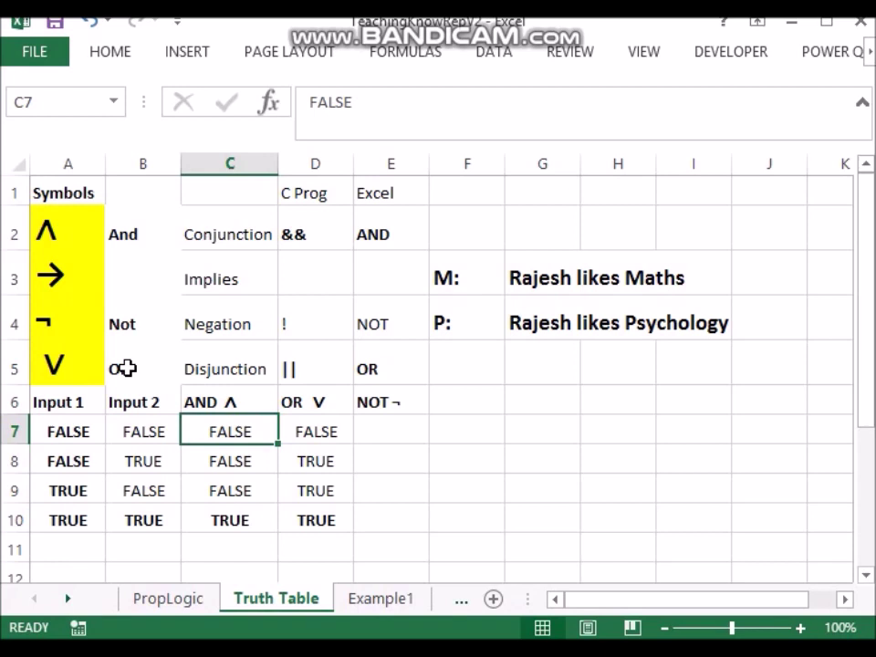
key(Up)
key(Right)
key(Right)
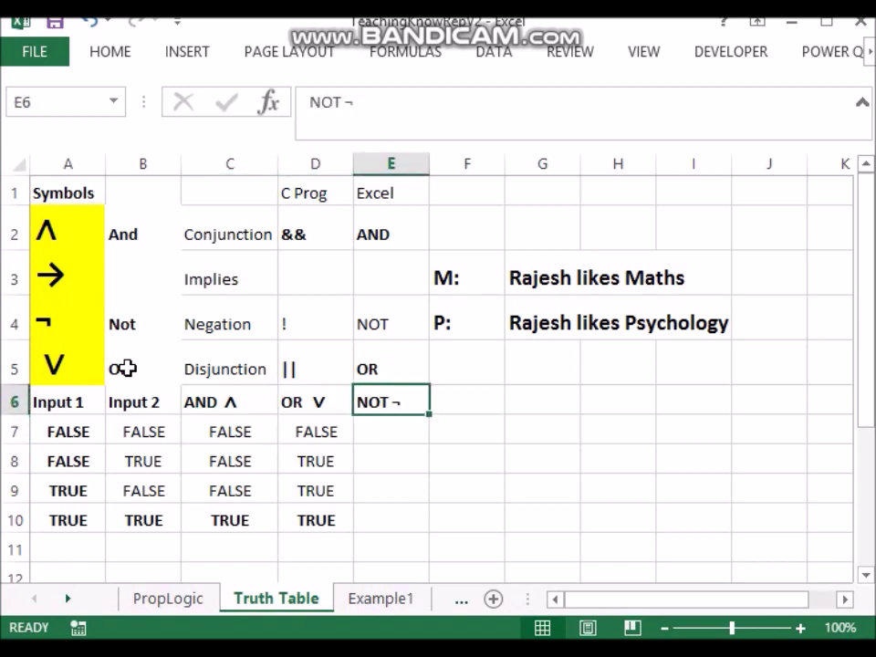
key(ctrl+x)
key(Right)
key(Right)
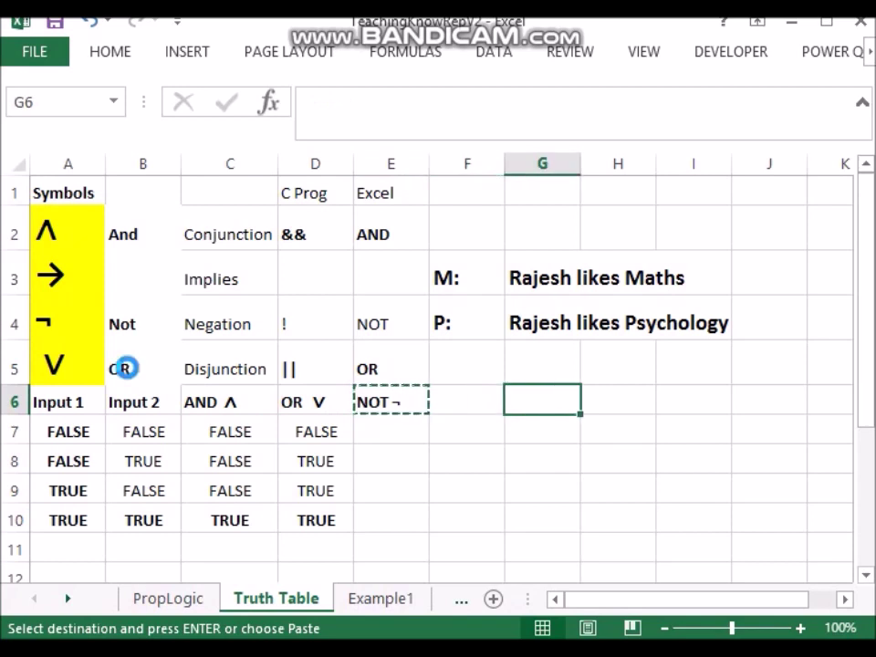
key(ctrl+v)
Enter the headings Excel And in E6 and Excel Or in F6
key(Left)
key(Left)
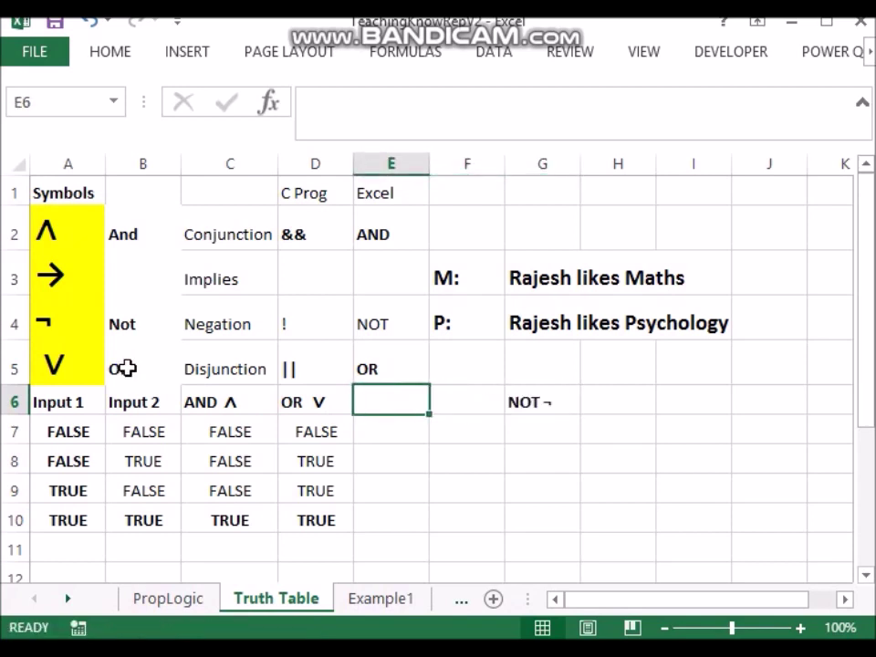
text(Excel And)
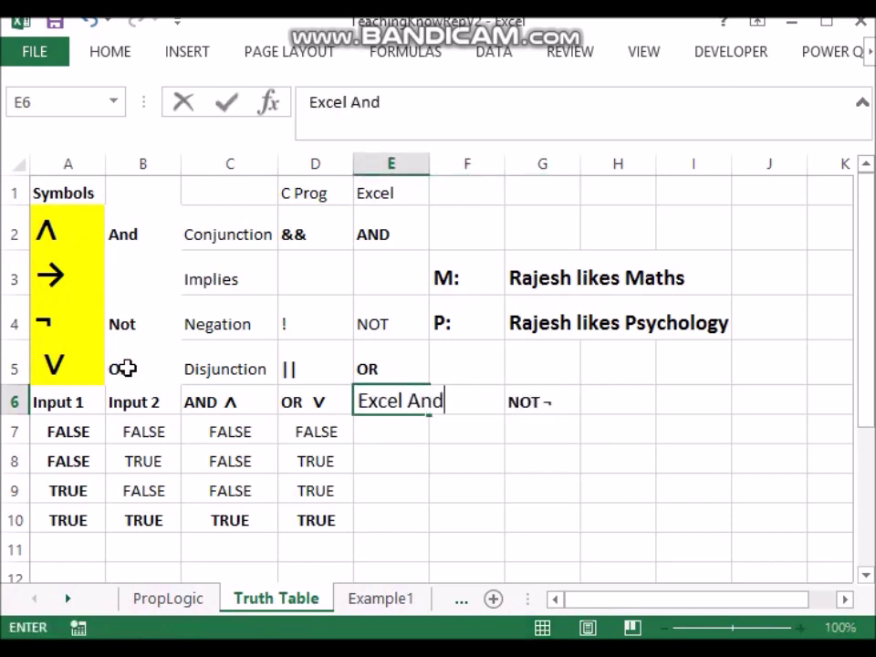
key(ctrl+Return)
key(Right)
key(Right)
key(Left)
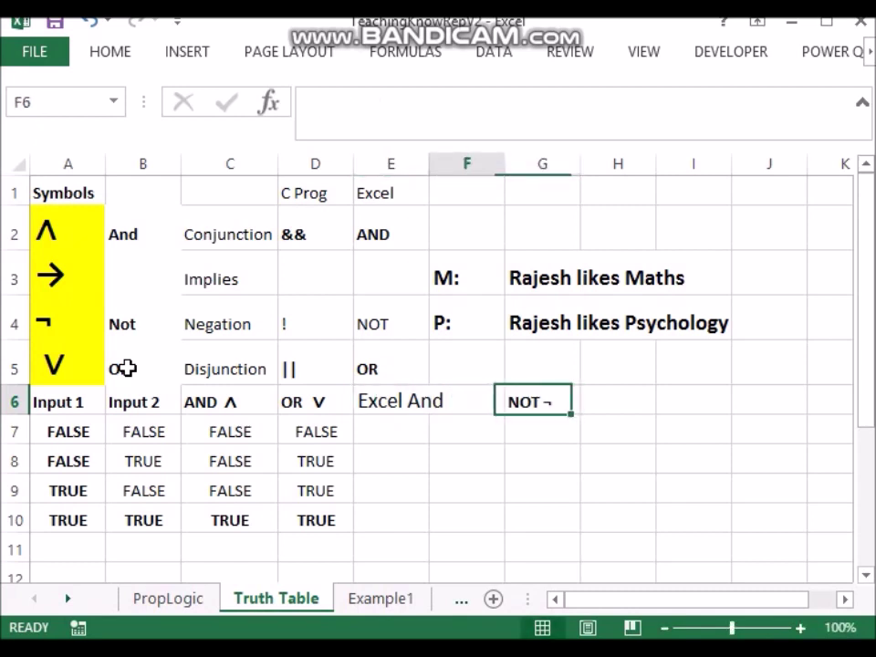
text(Excel )
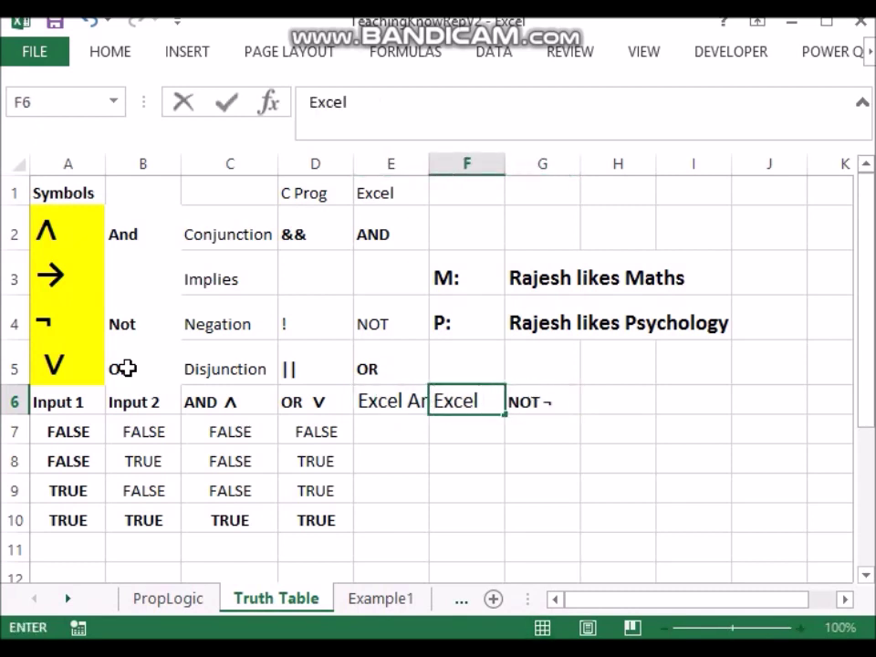
text(Or)
key(ctrl+Return)
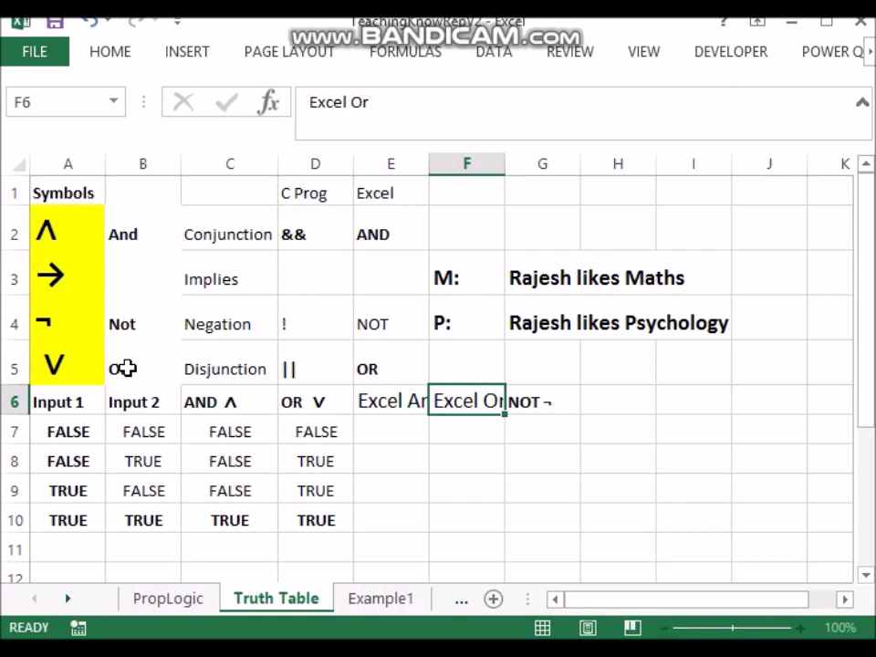
Widen columns E and F so the Excel And and Excel Or headings fit
key(Right)
key(Right)
drag(432, 167, 450, 167)
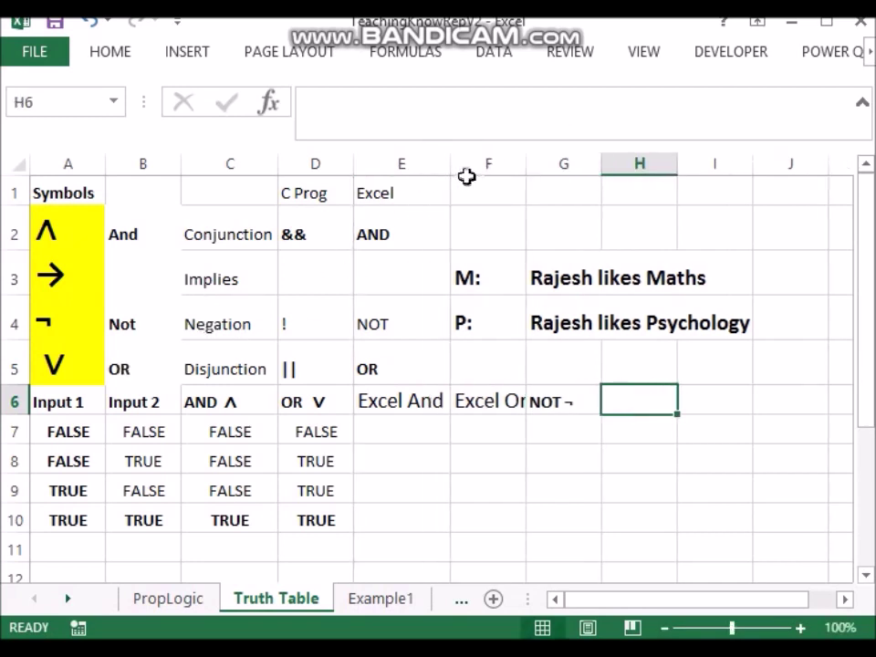
drag(523, 169, 534, 169)
Enter the formula =AND(A7,B7) in E7 and fill it down to E10
click(376, 434)
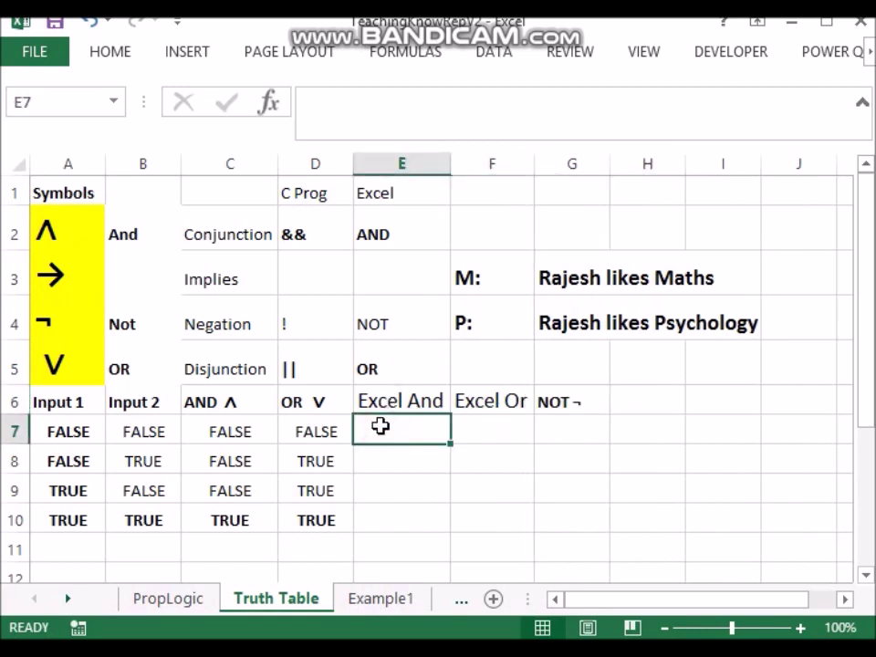
text(=and)
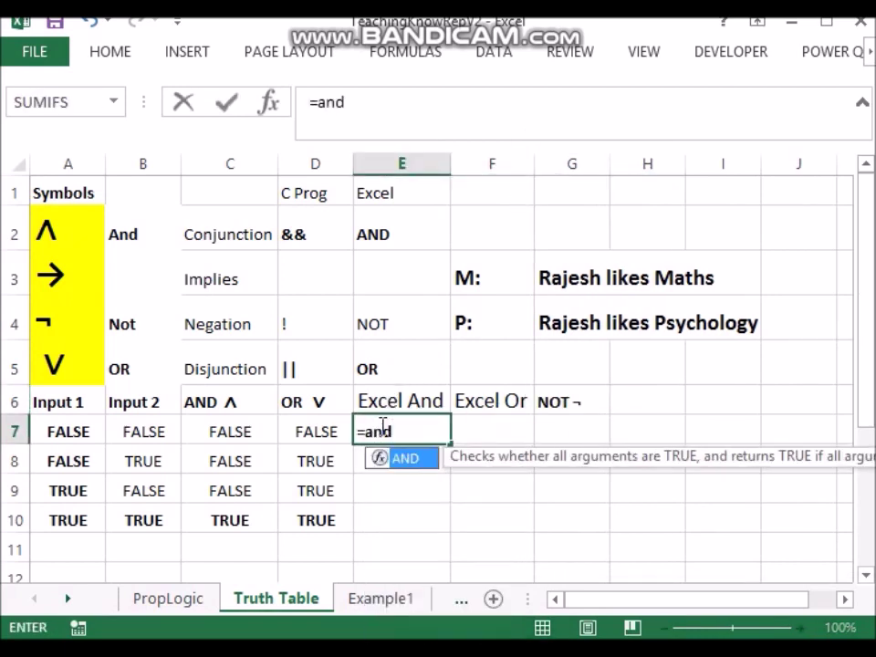
text(()
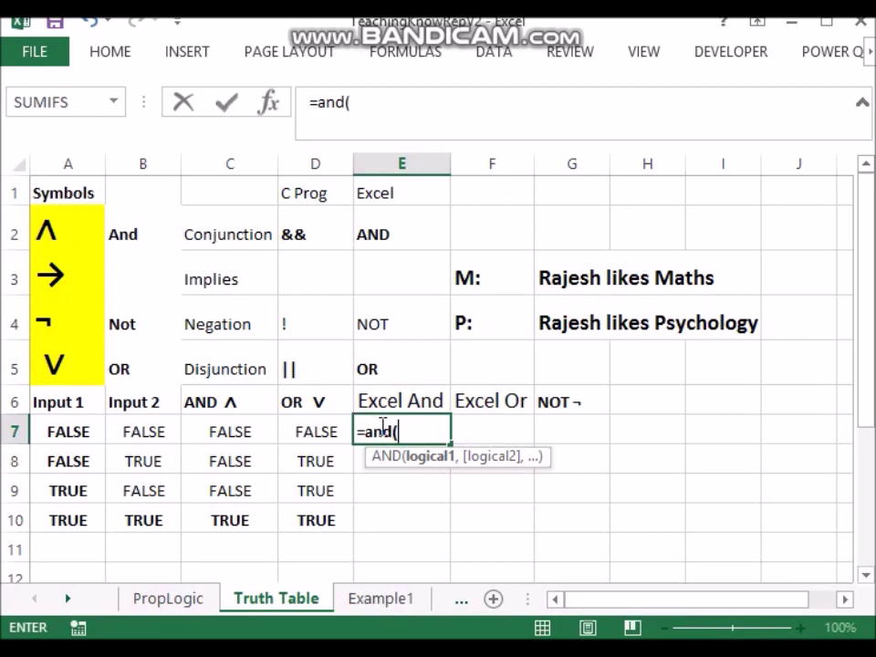
click(43, 431)
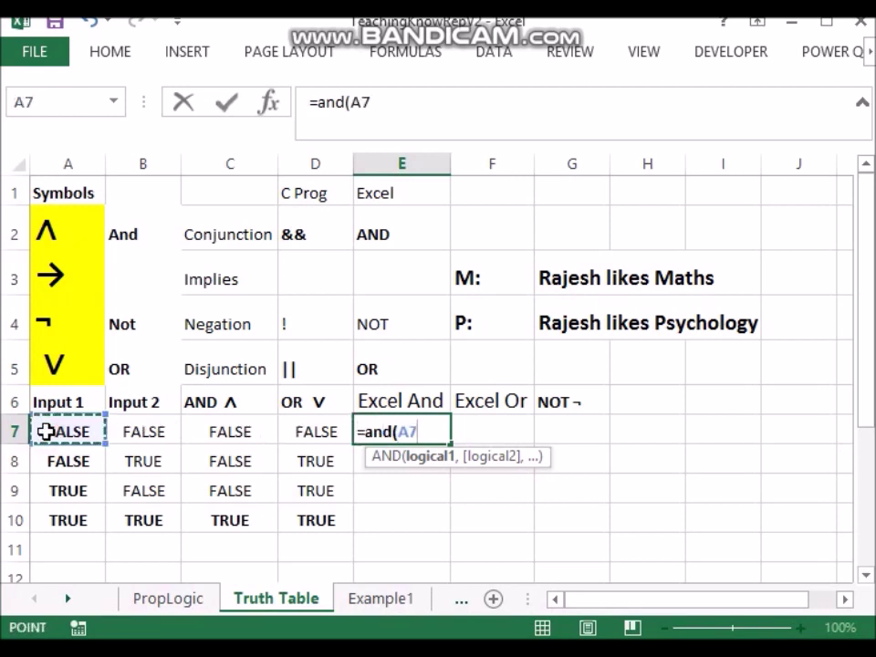
text(,)
click(146, 431)
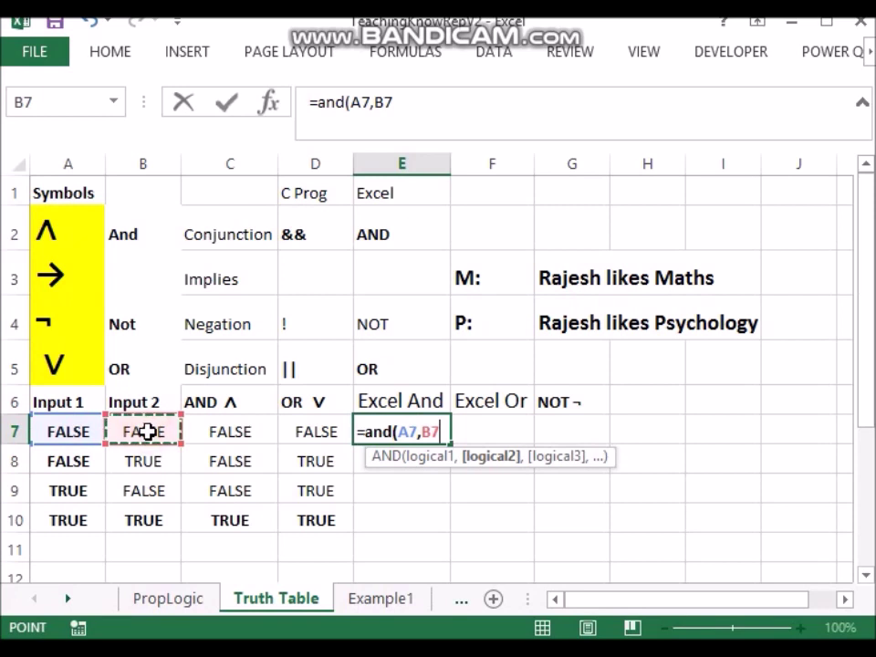
text())
key(ctrl+Return)
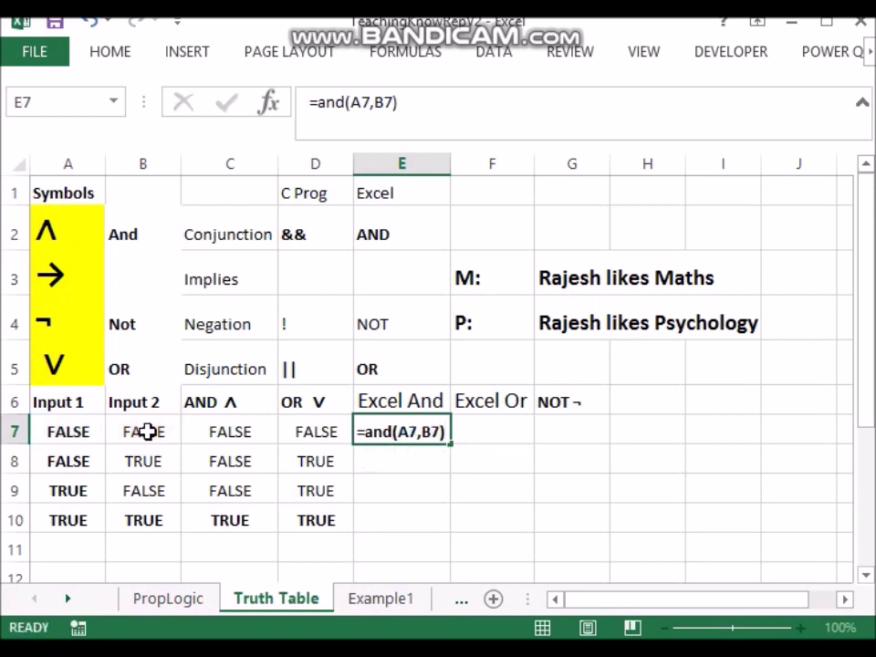
key(Tab)
click(398, 435)
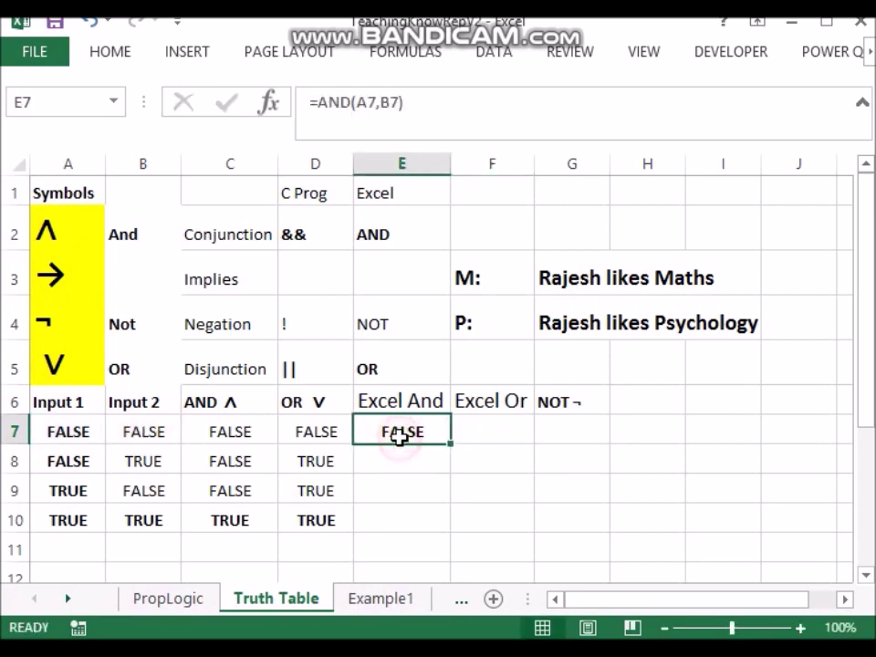
drag(450, 442, 449, 535)
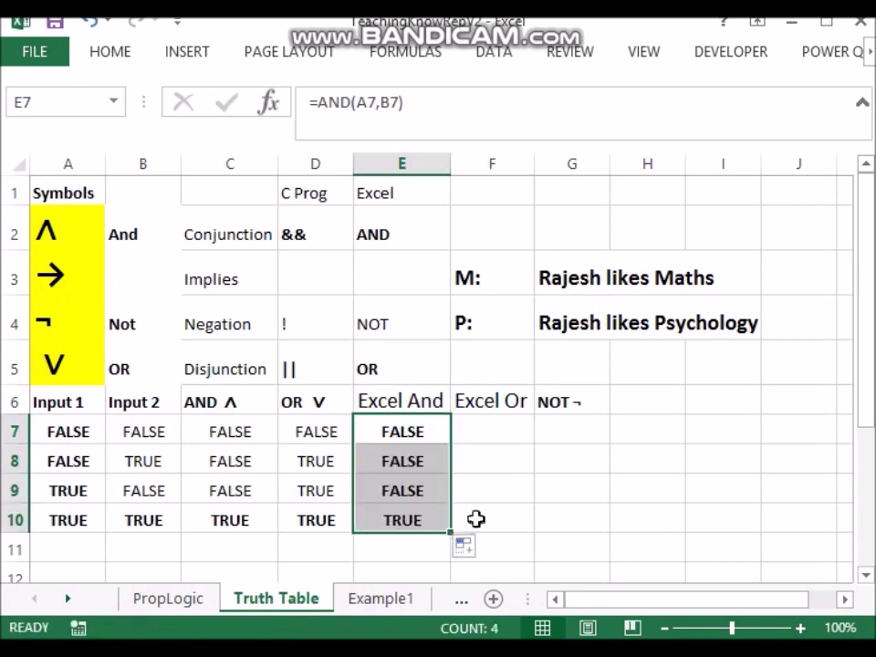
Color the AND results in C7:C10 and the Excel And results in E7:E10 with the standard purple font color
drag(229, 429, 233, 522)
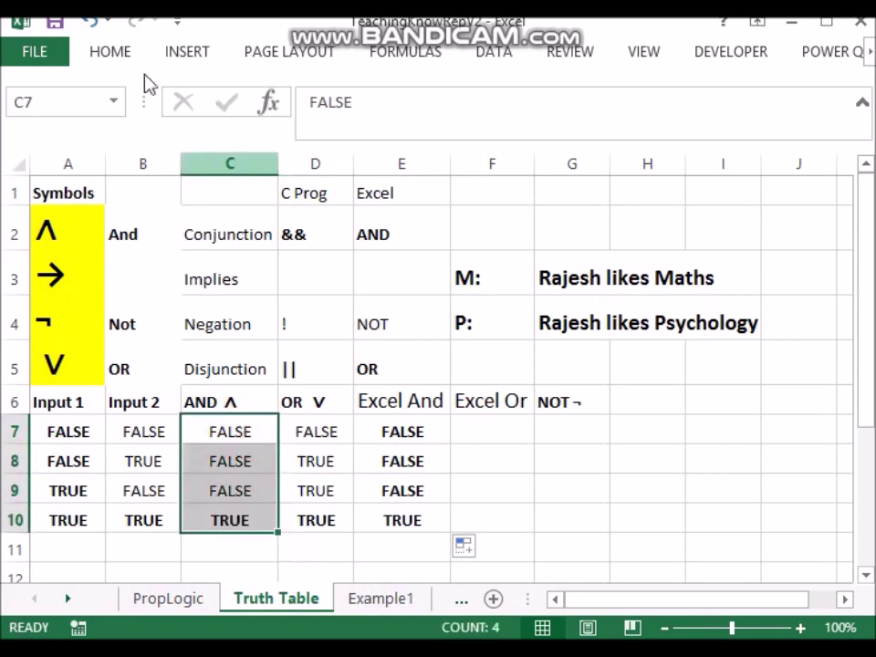
click(110, 52)
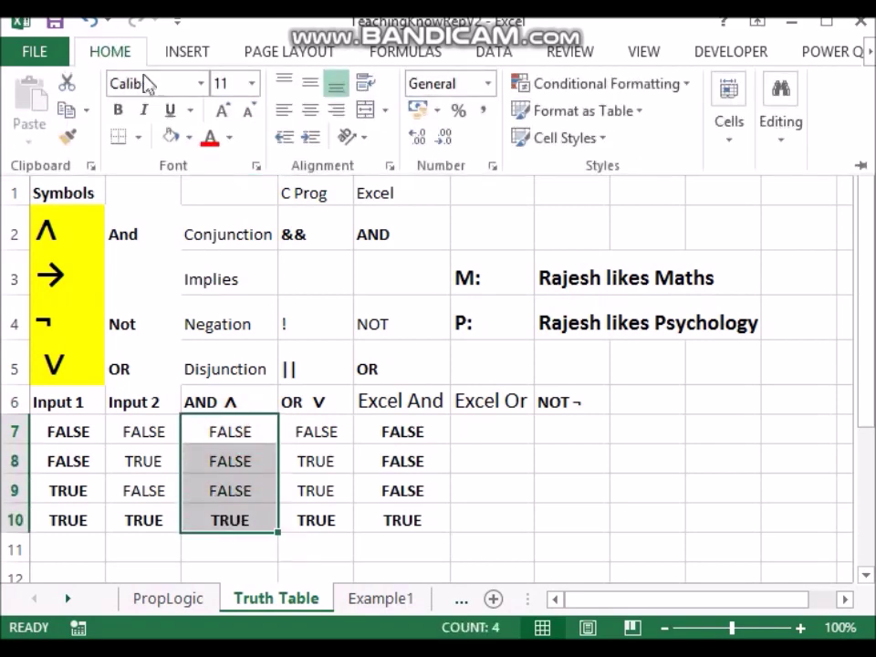
click(229, 138)
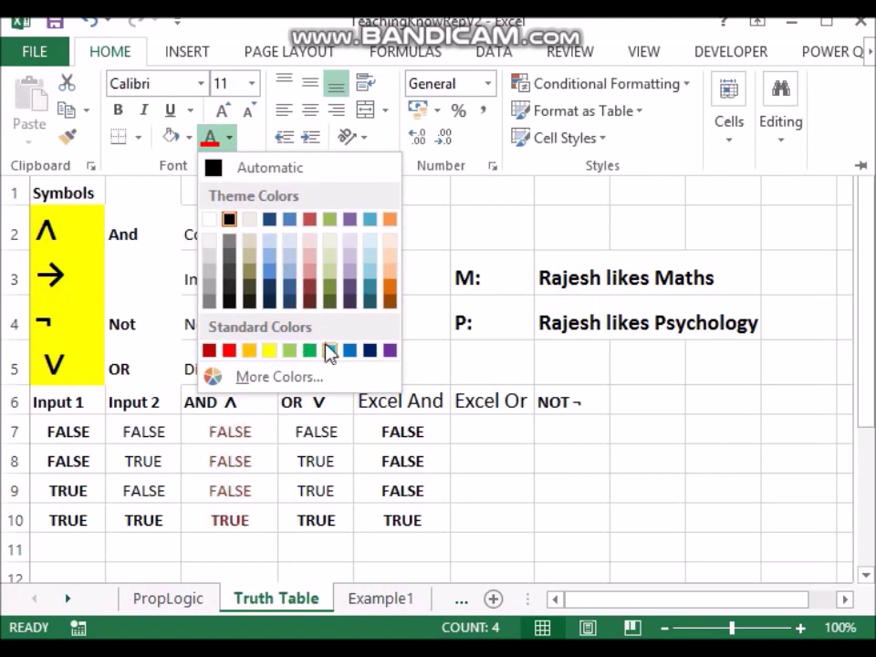
click(392, 355)
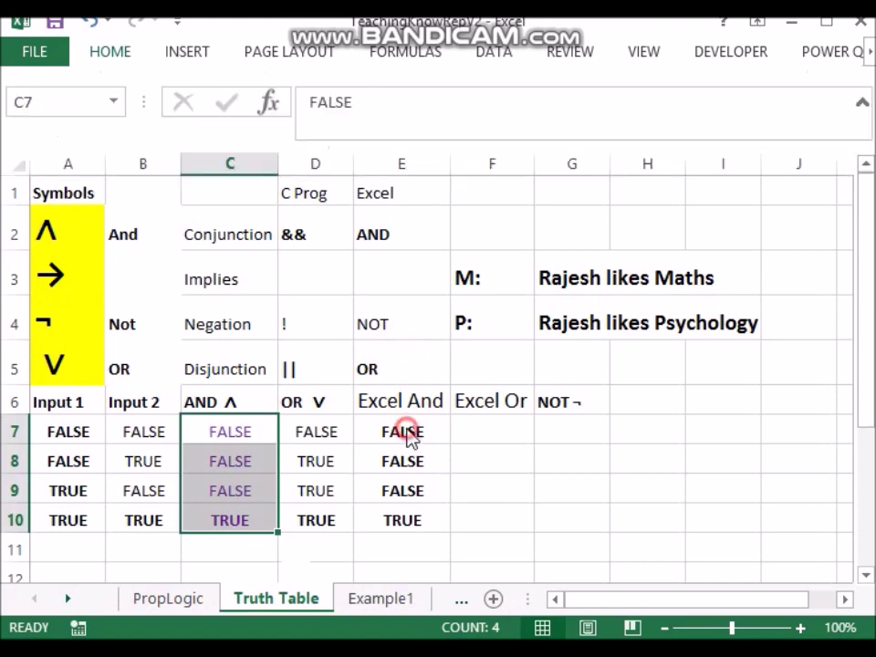
drag(403, 429, 401, 519)
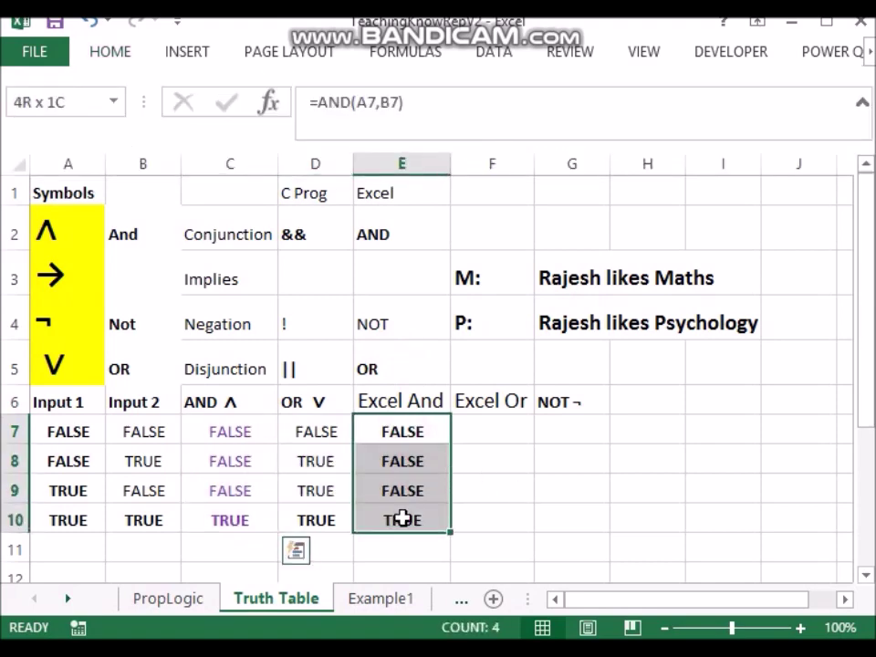
click(109, 51)
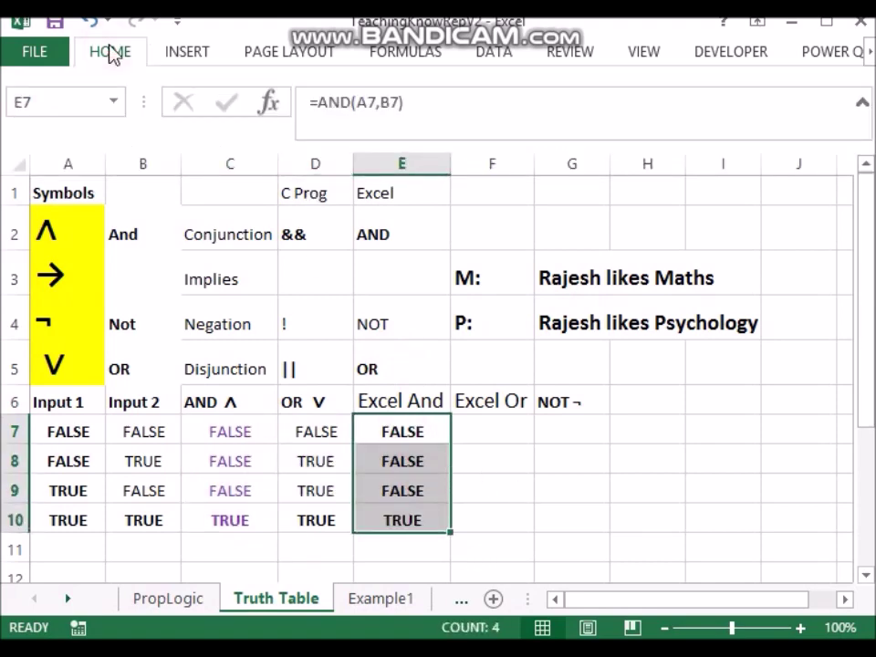
click(208, 138)
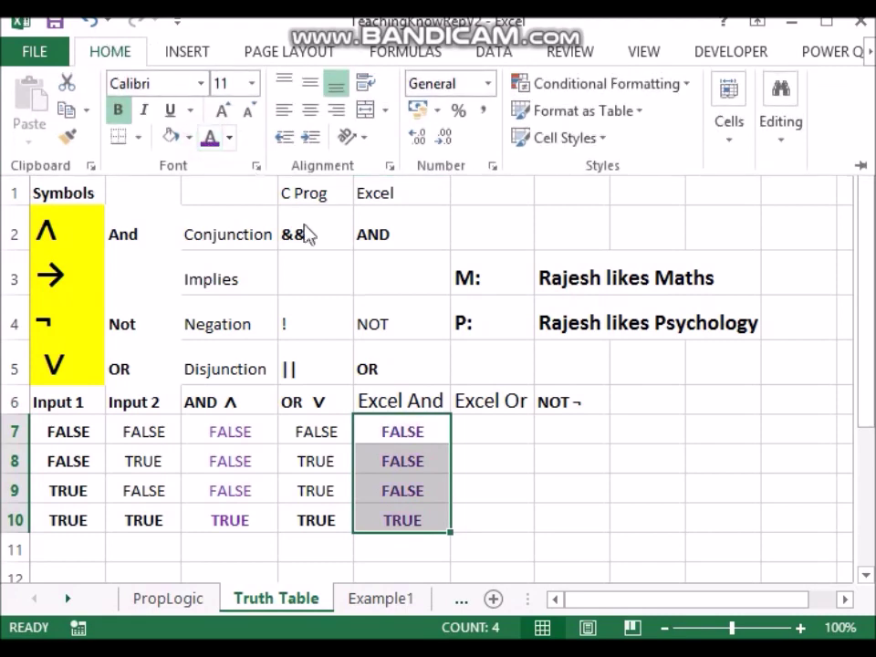
Enter the formula =OR(A7,B7) in F7 and fill it down to F10
click(503, 425)
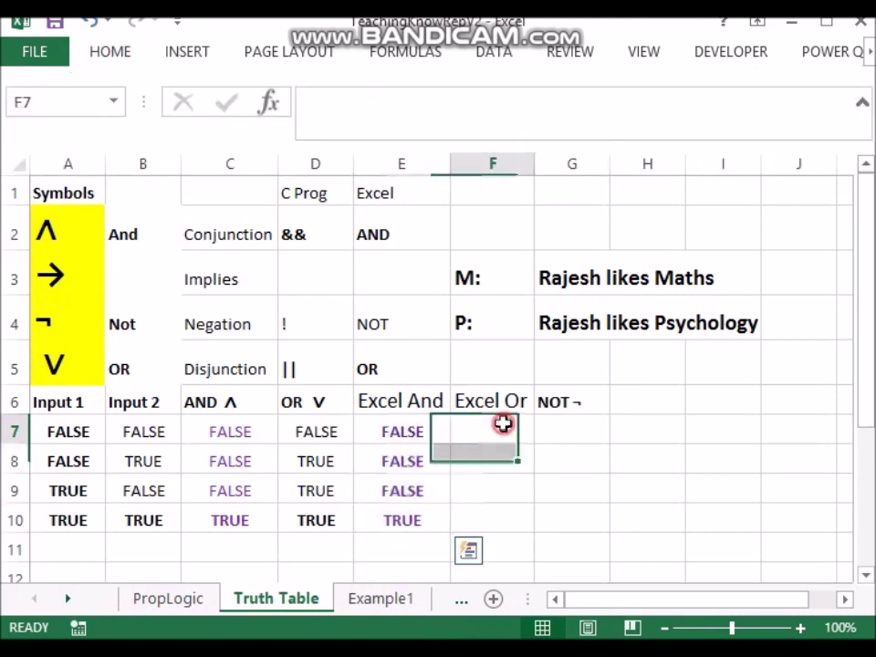
text(=OR)
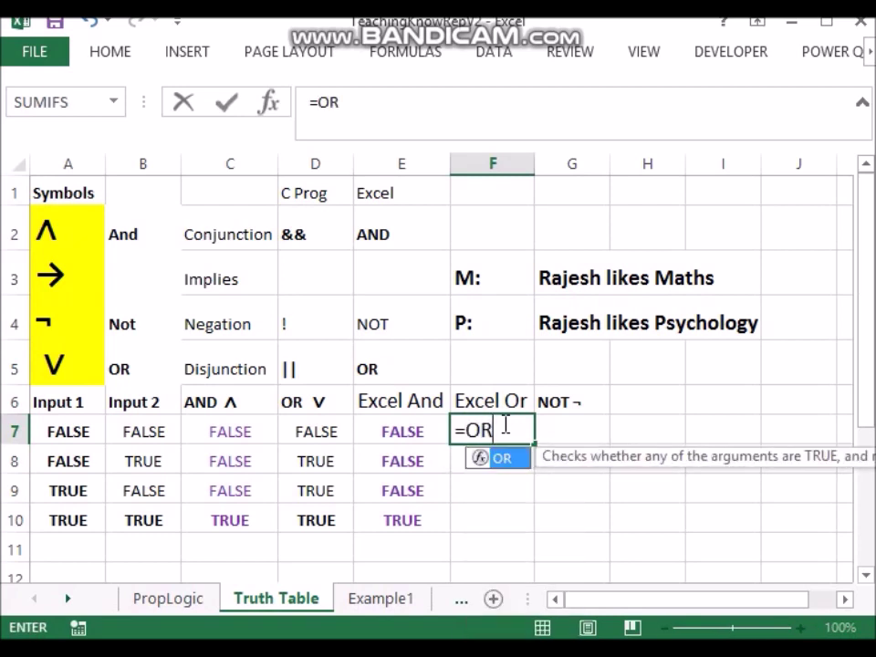
text(()
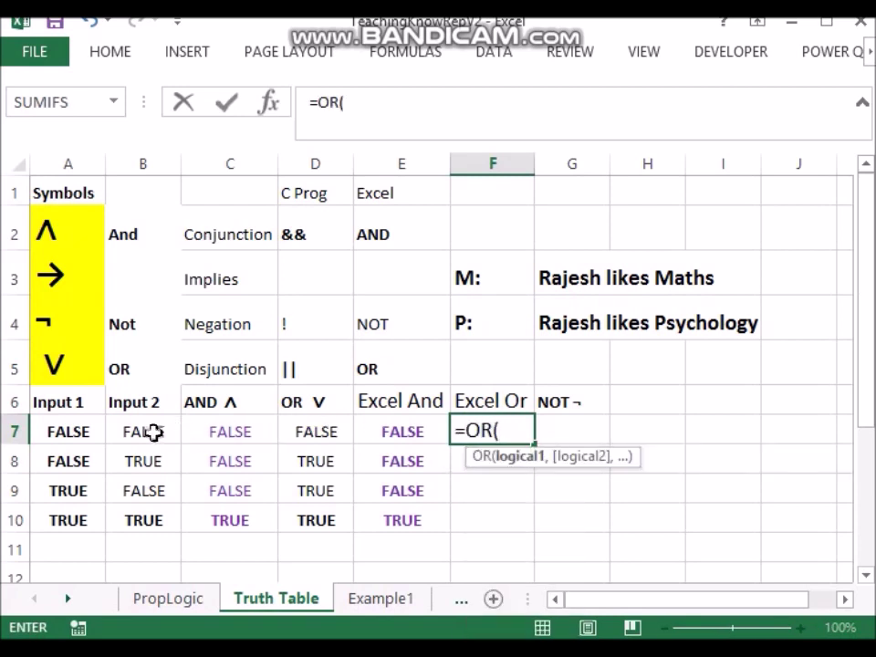
click(66, 426)
text(,)
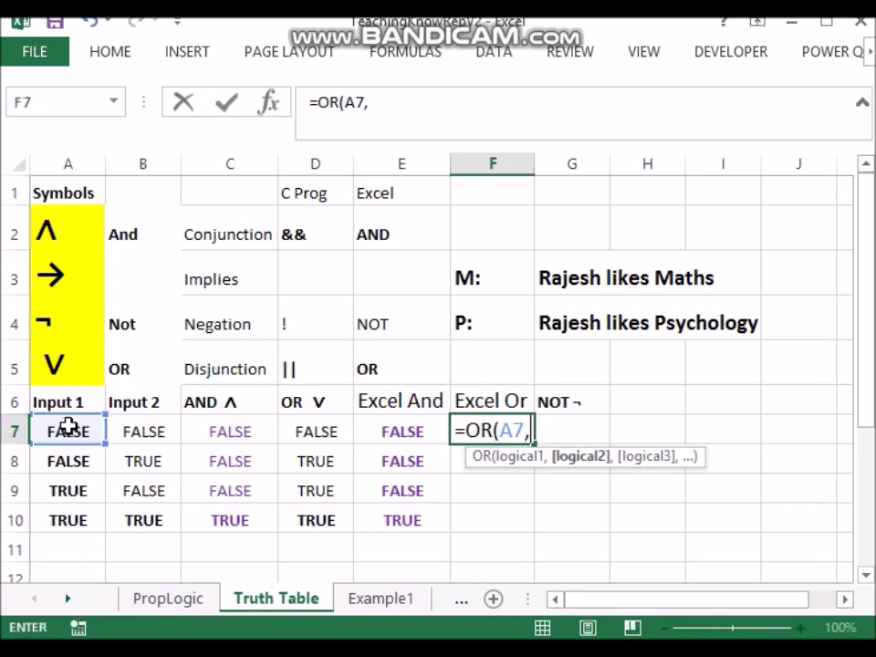
click(142, 434)
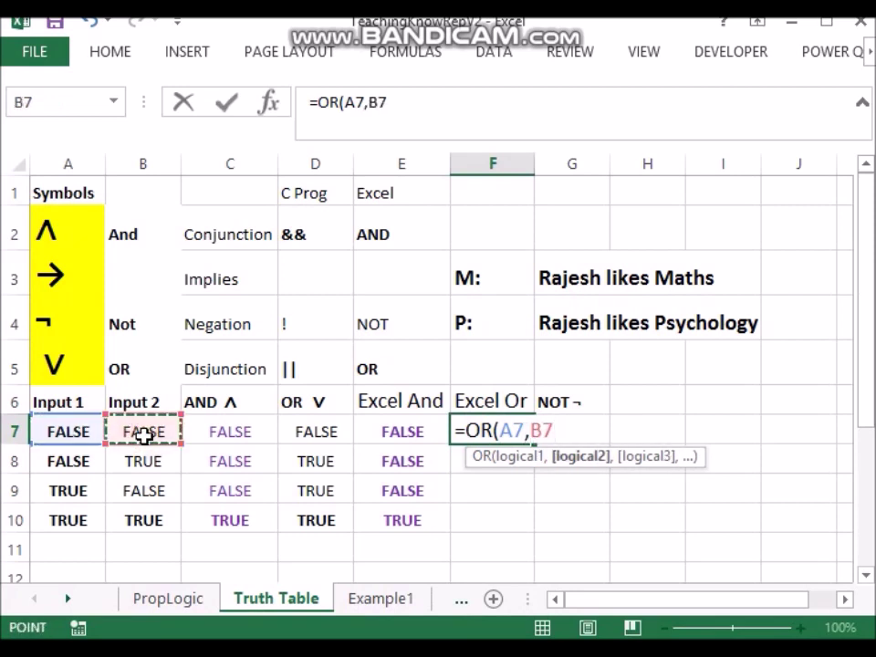
text())
key(Tab)
click(487, 430)
drag(536, 442, 534, 533)
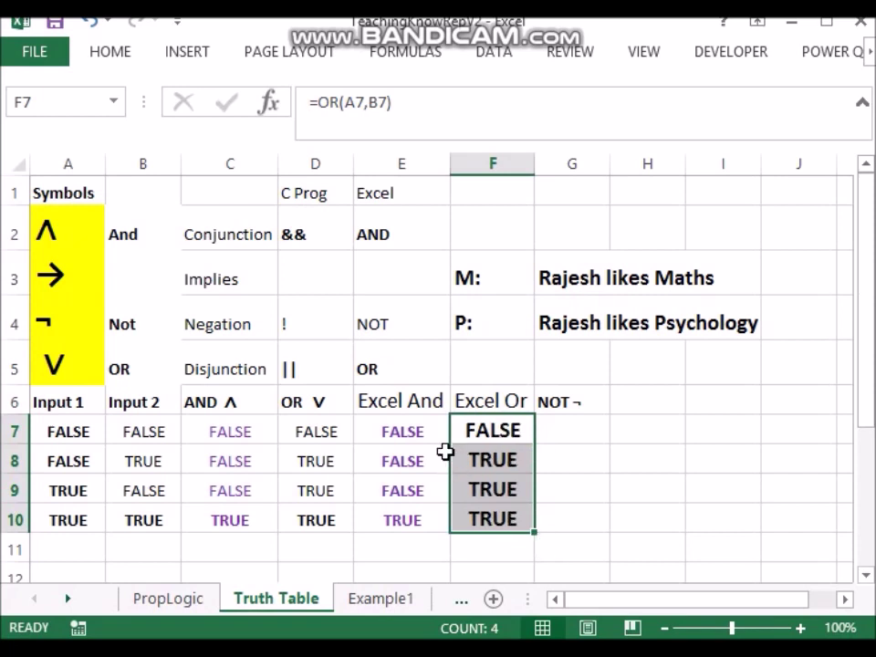
Color the OR results in D7:D10 and the Excel Or results in F7:F10 with the darkest orange theme font color
drag(313, 427, 308, 523)
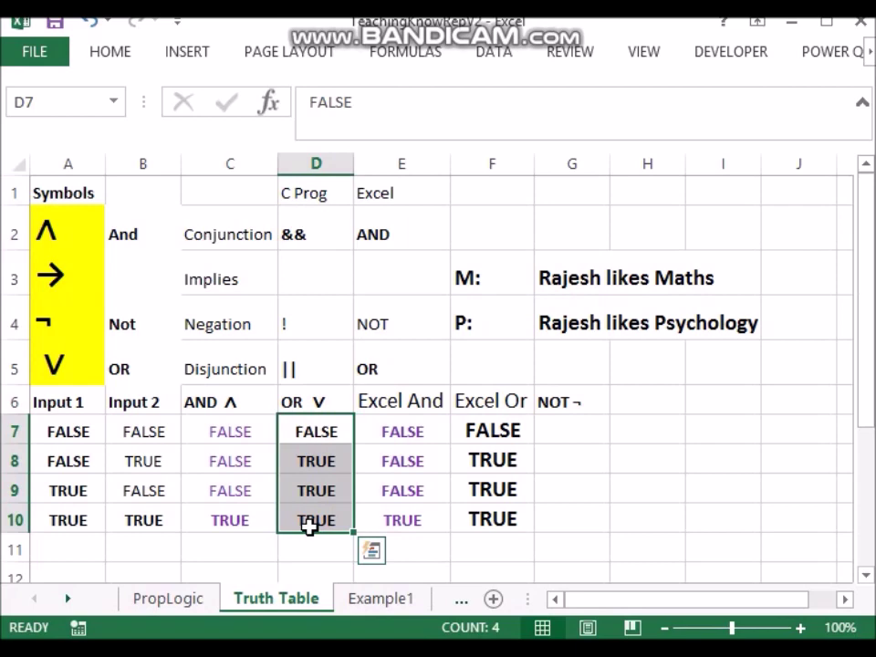
click(111, 52)
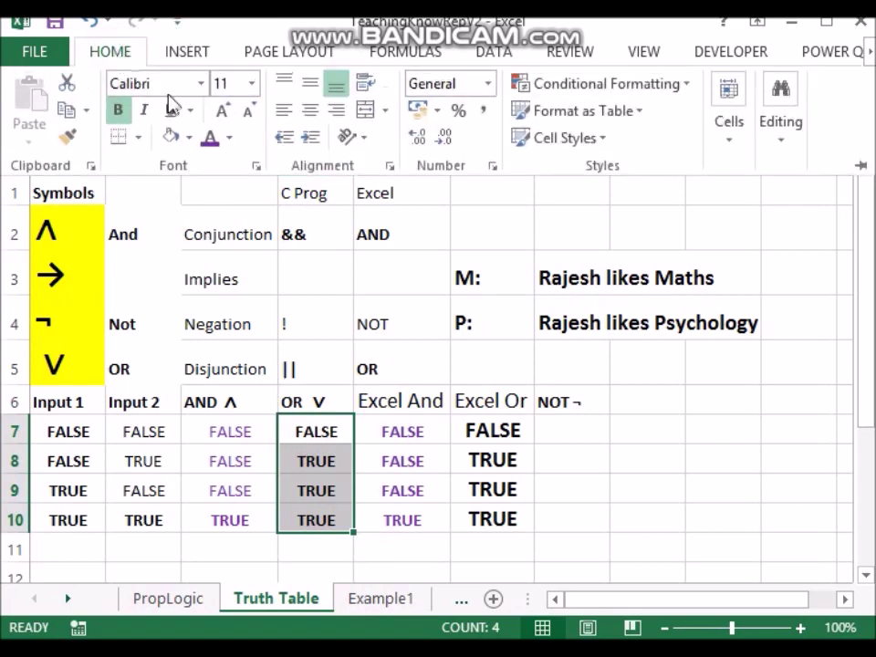
click(230, 139)
click(389, 303)
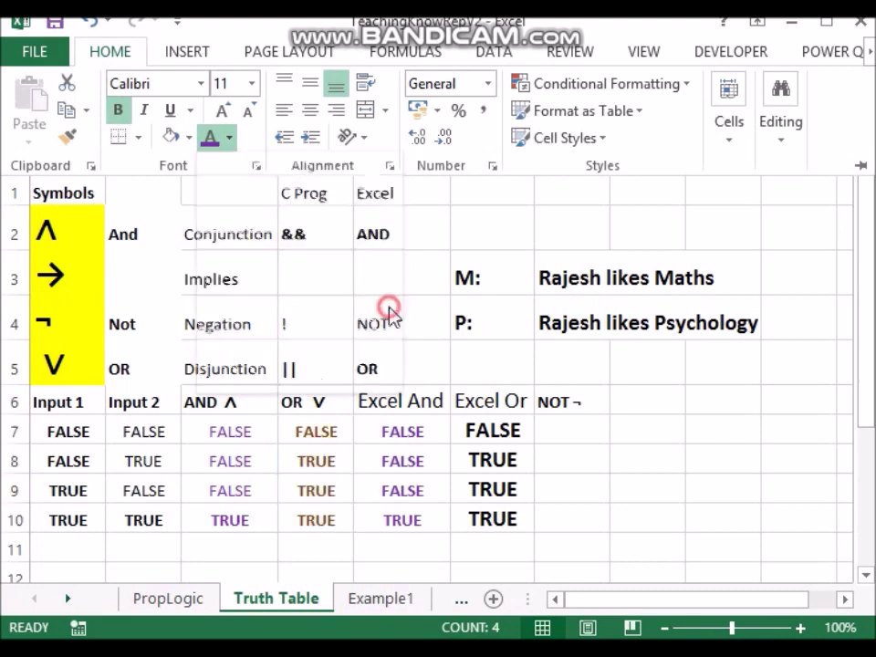
drag(507, 429, 487, 506)
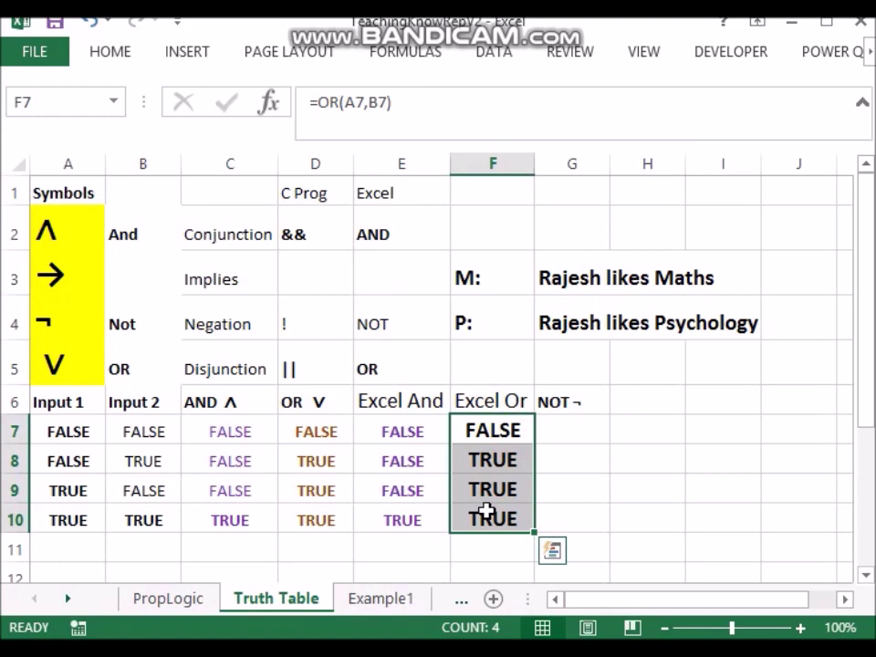
key(F4)
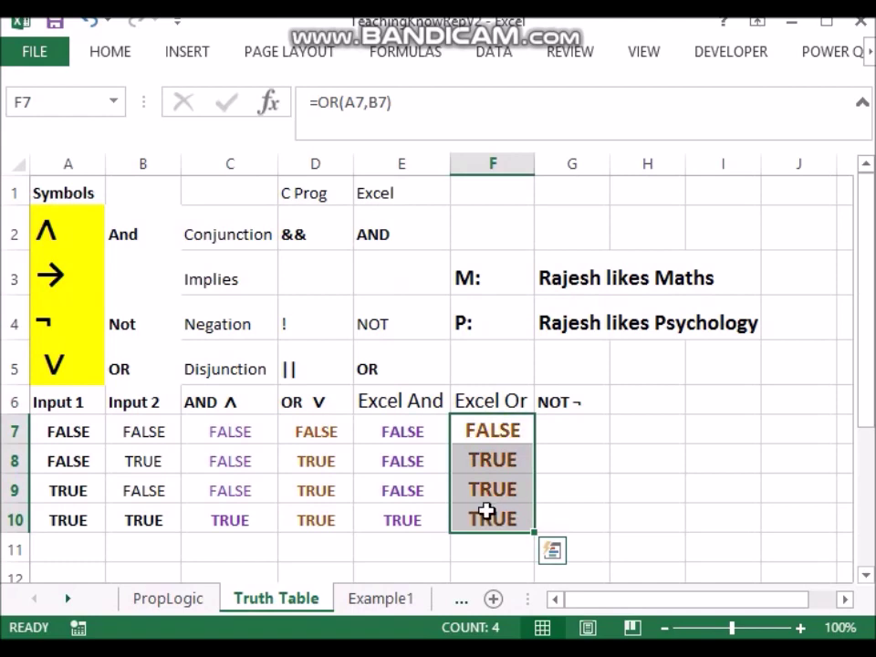
click(633, 497)
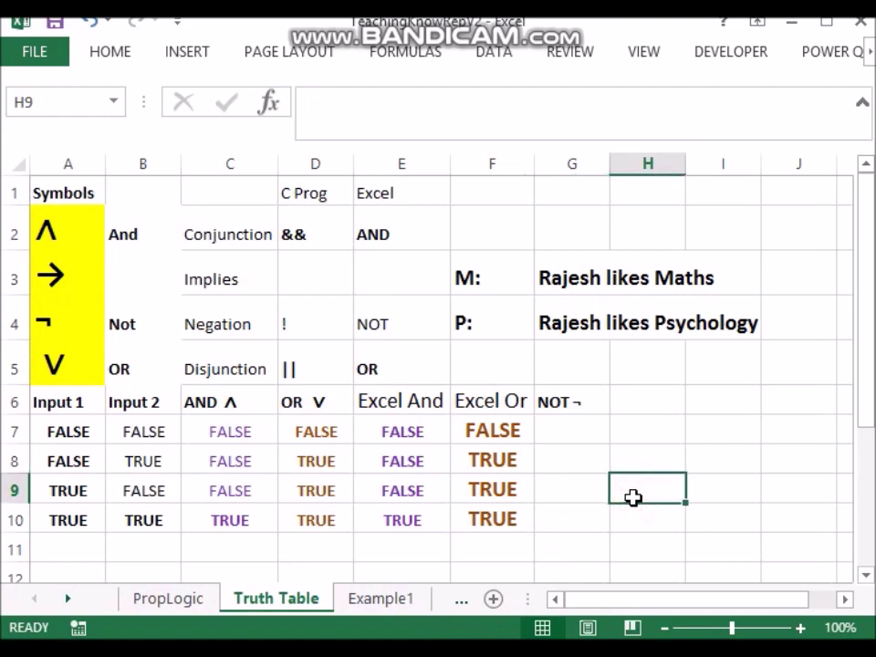
Enter TRUE in G7 as the NOT result for the FALSE value of Input 1
click(562, 429)
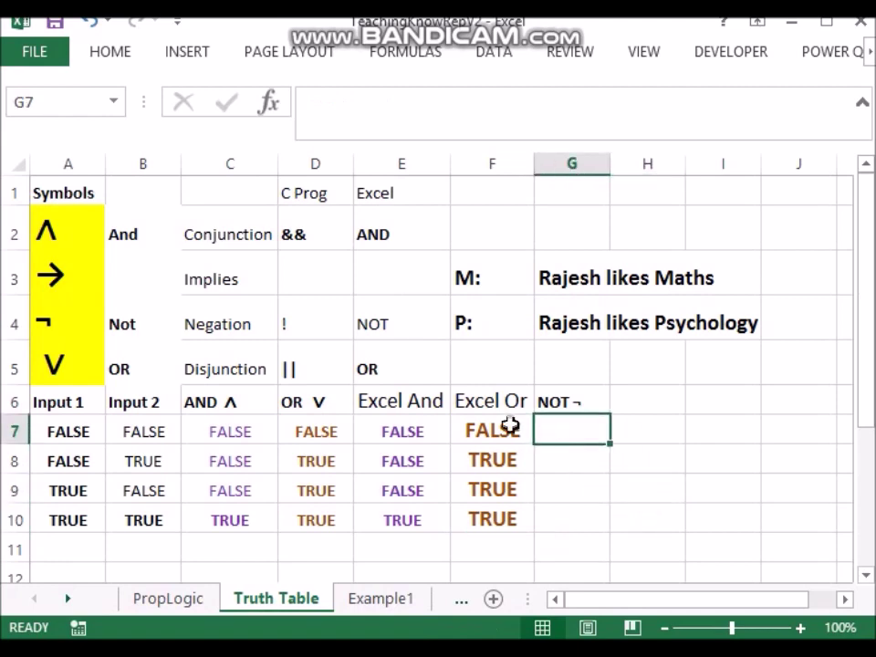
drag(56, 401, 47, 518)
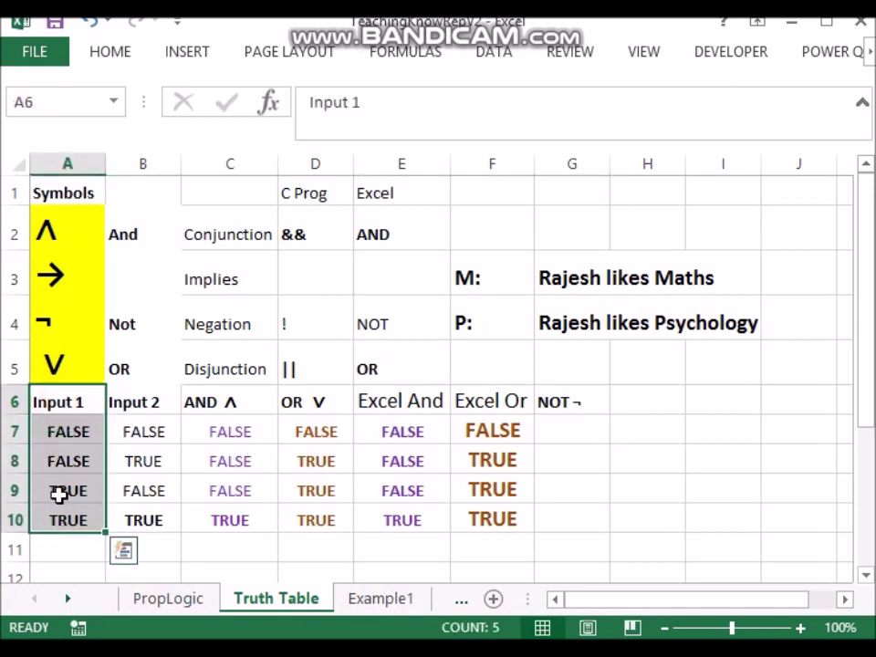
click(68, 432)
click(568, 425)
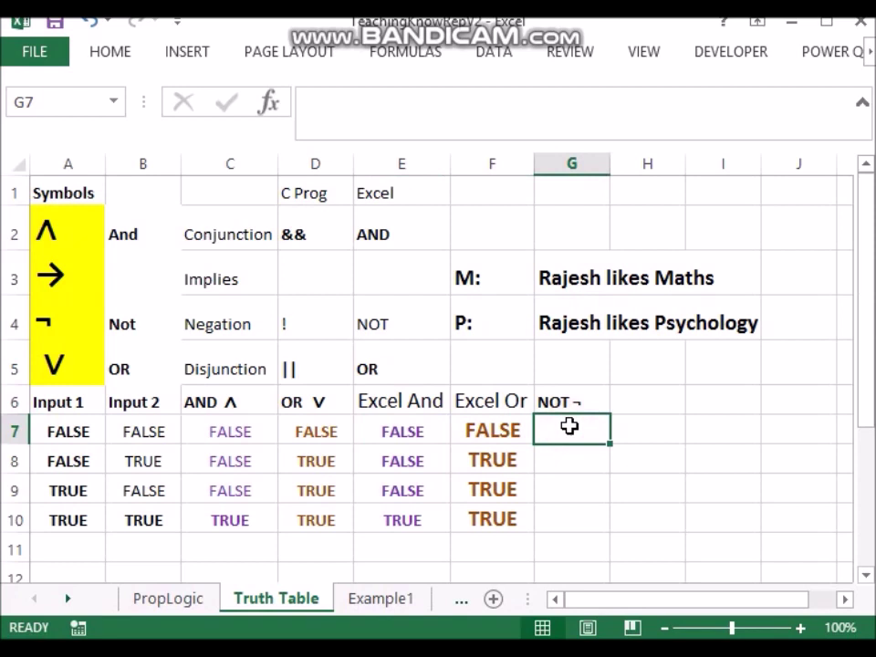
text(TRU)
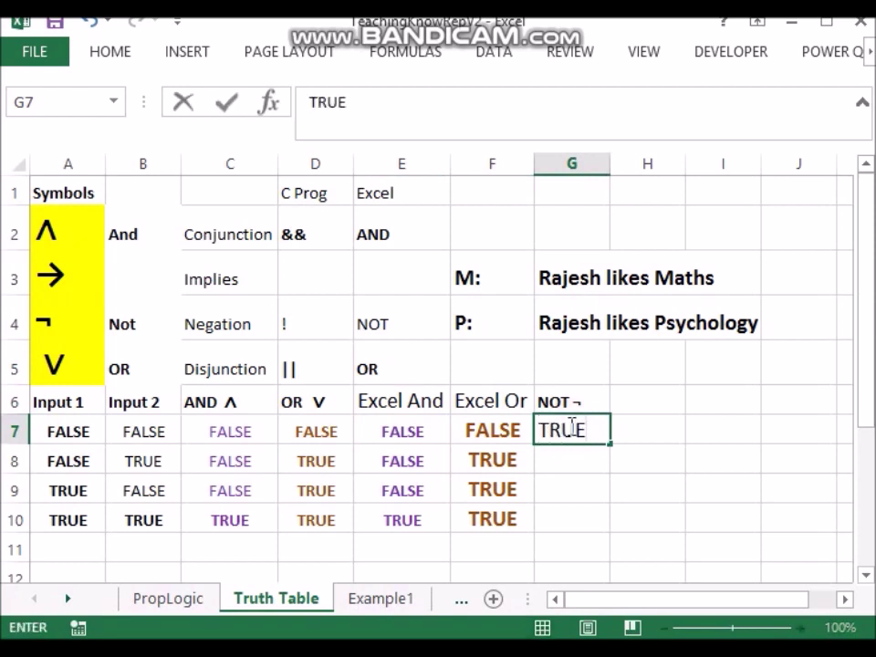
text(E)
click(585, 483)
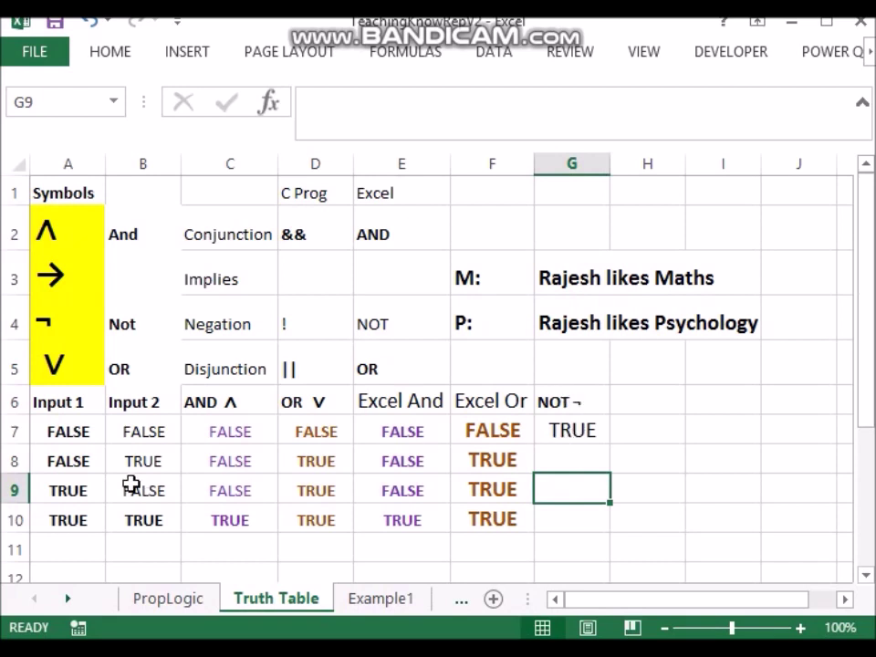
Enter FALSE in G9 as the NOT result for the TRUE value of Input 1 in A9
click(47, 429)
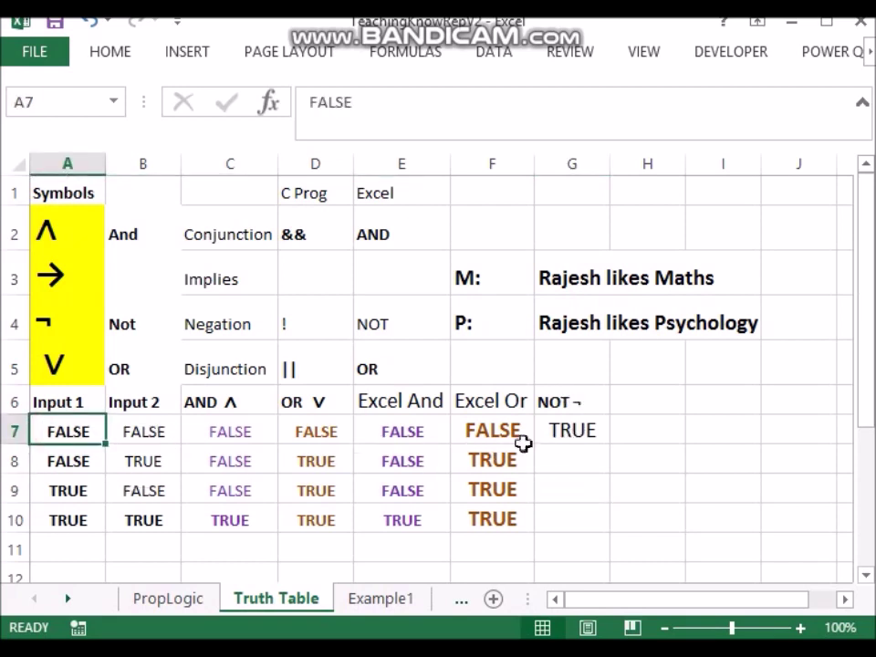
click(65, 493)
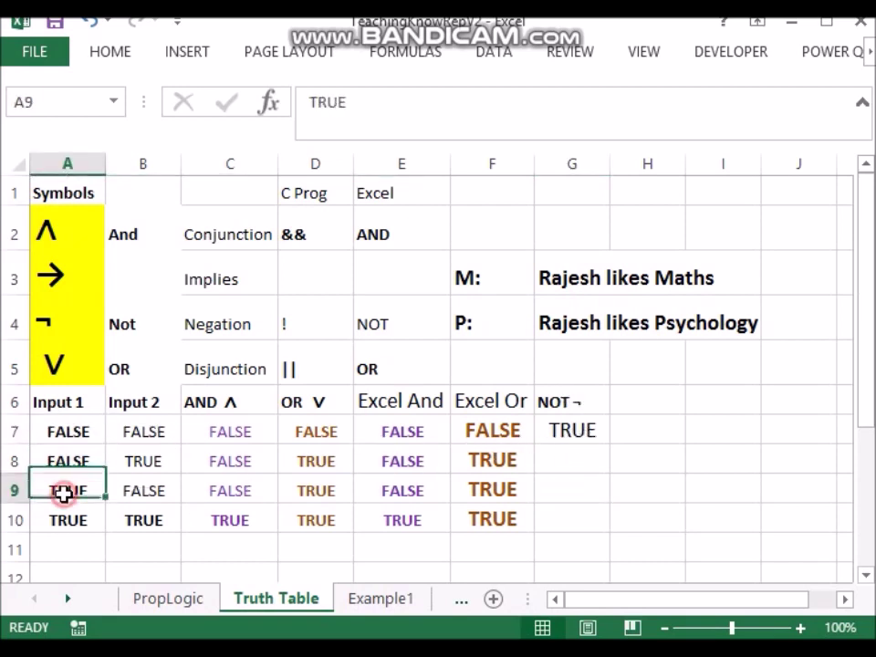
click(581, 492)
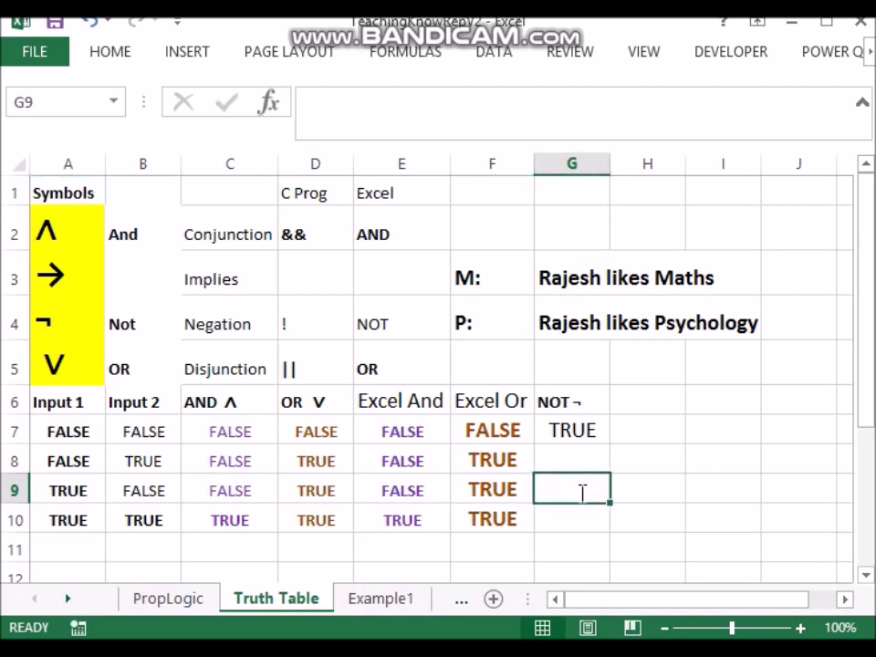
text(FAK)
key(BackSpace)
text(LSE)
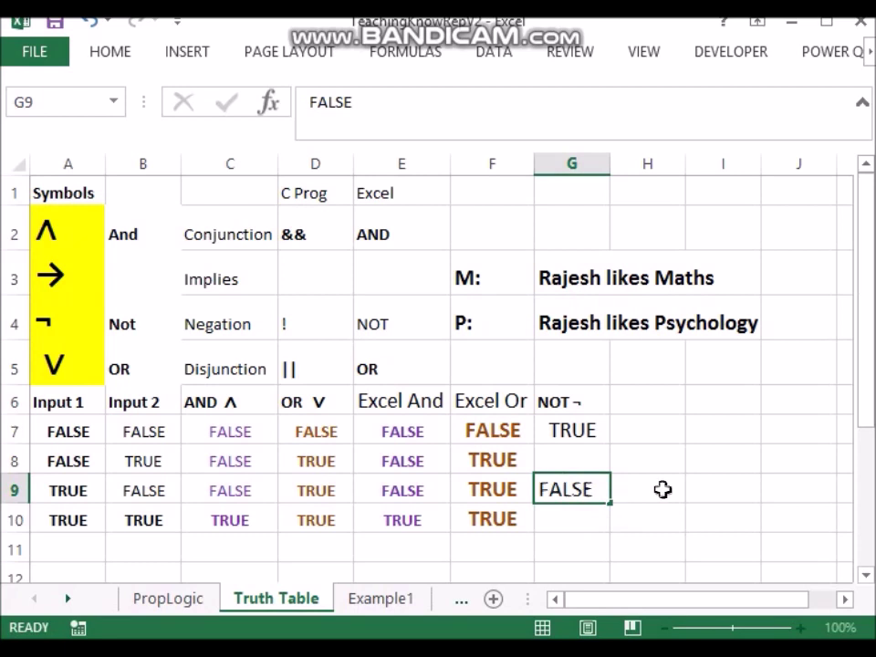
click(699, 481)
Review the logic symbols in A2:A5 with their And, Not and OR names and their formal terms in column C
click(50, 230)
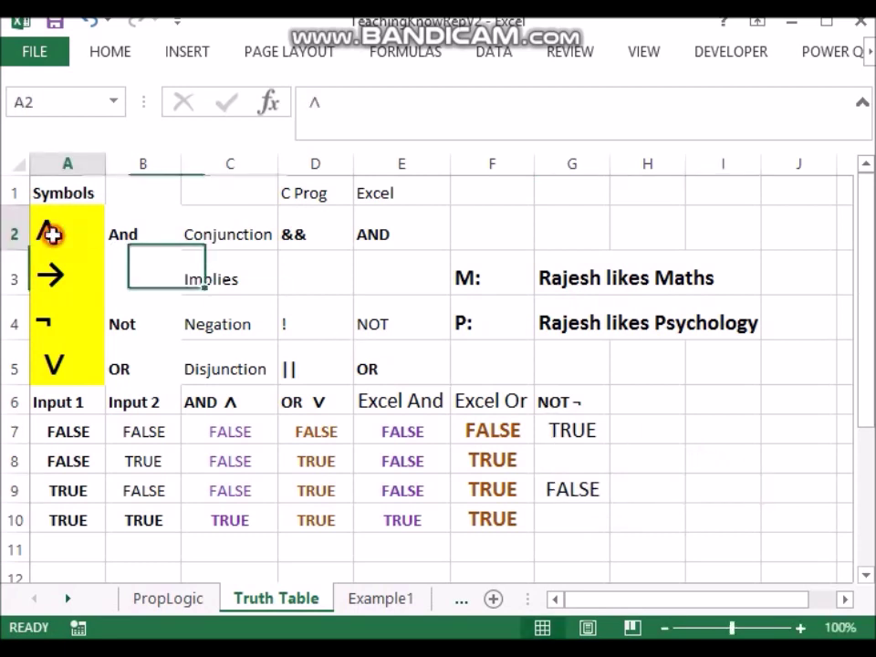
key(Right)
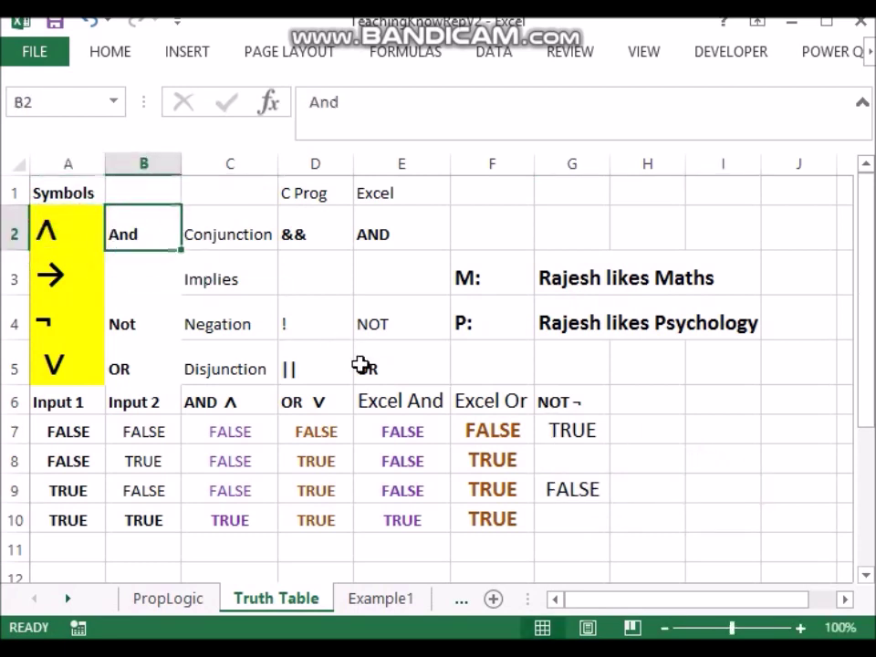
key(Left)
key(Down)
key(Down)
key(Down)
key(Right)
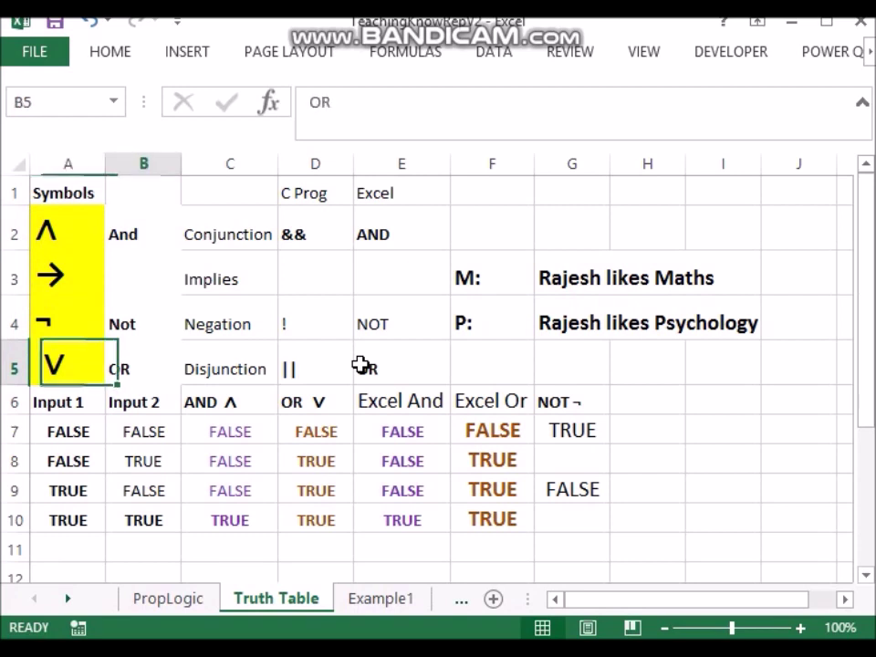
key(Left)
key(Up)
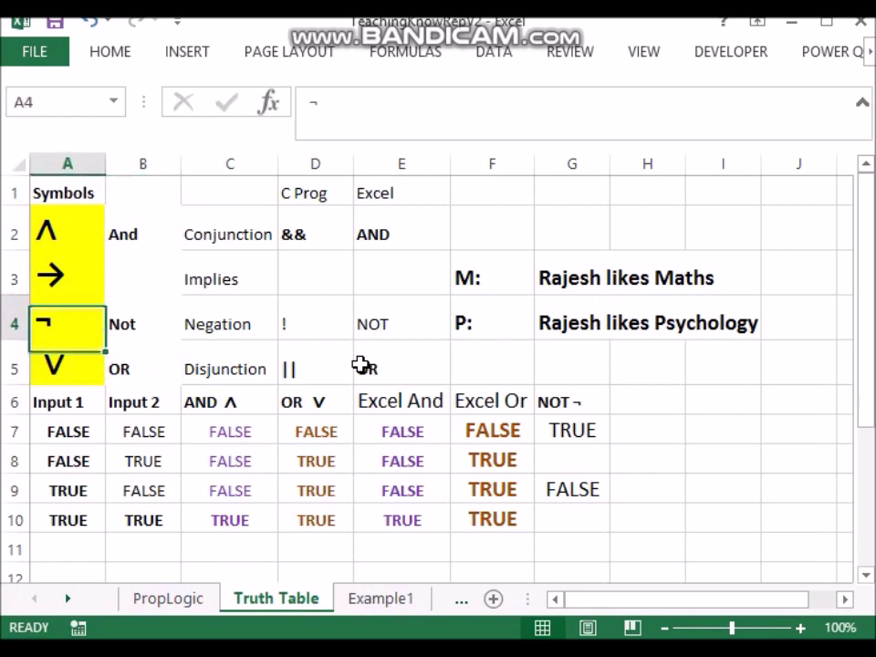
key(Right)
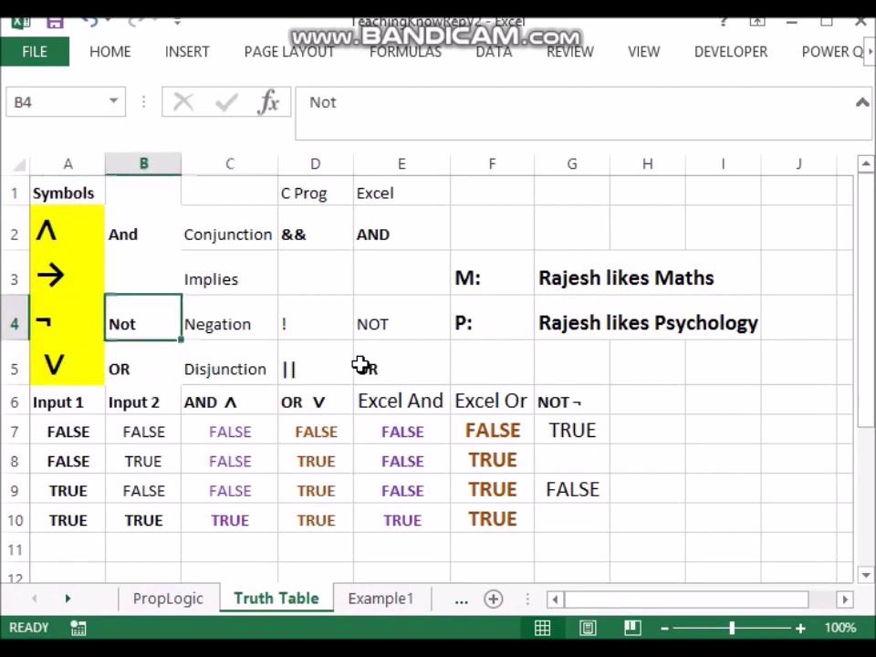
key(Right)
key(Up)
key(Up)
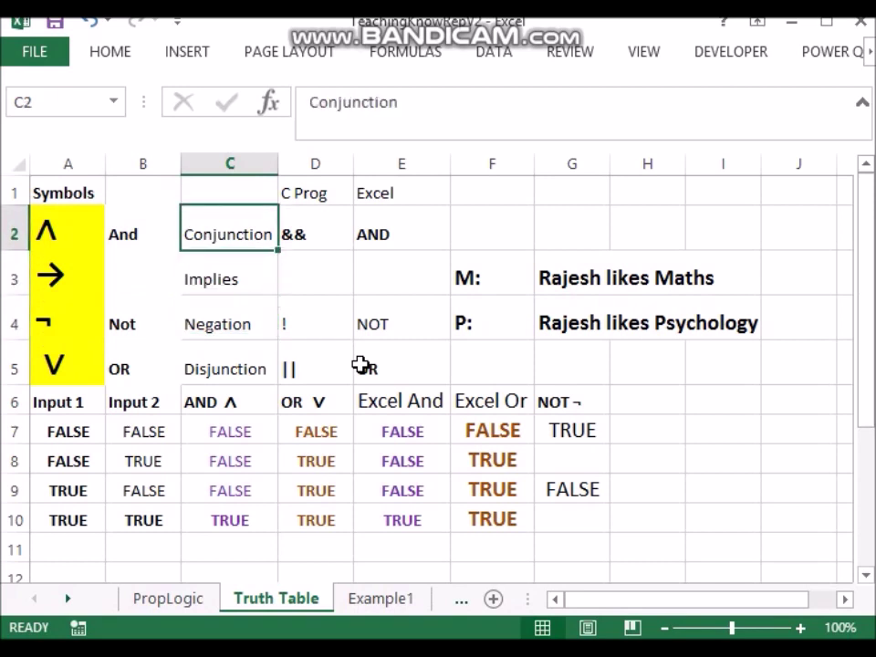
key(Down)
key(Down)
key(Down)
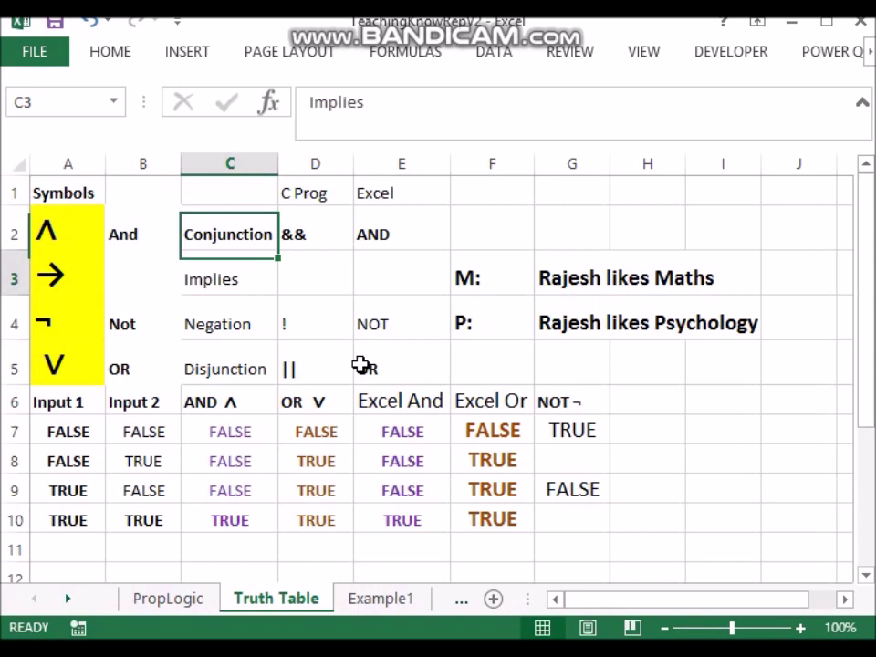
Make the terms Disjunction in C5 and Negation in C4 bold
key(ctrl+b)
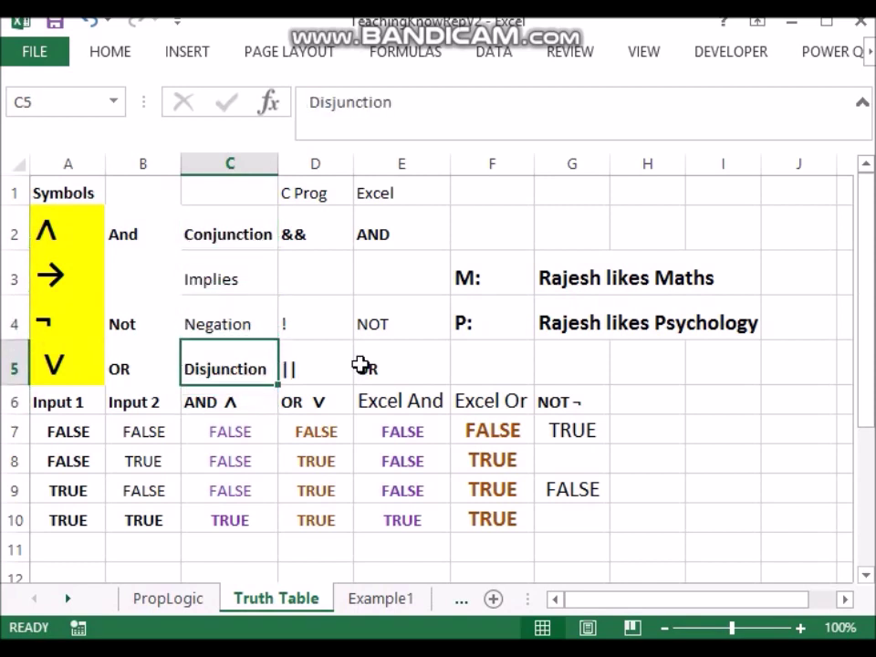
key(Up)
key(ctrl+b)
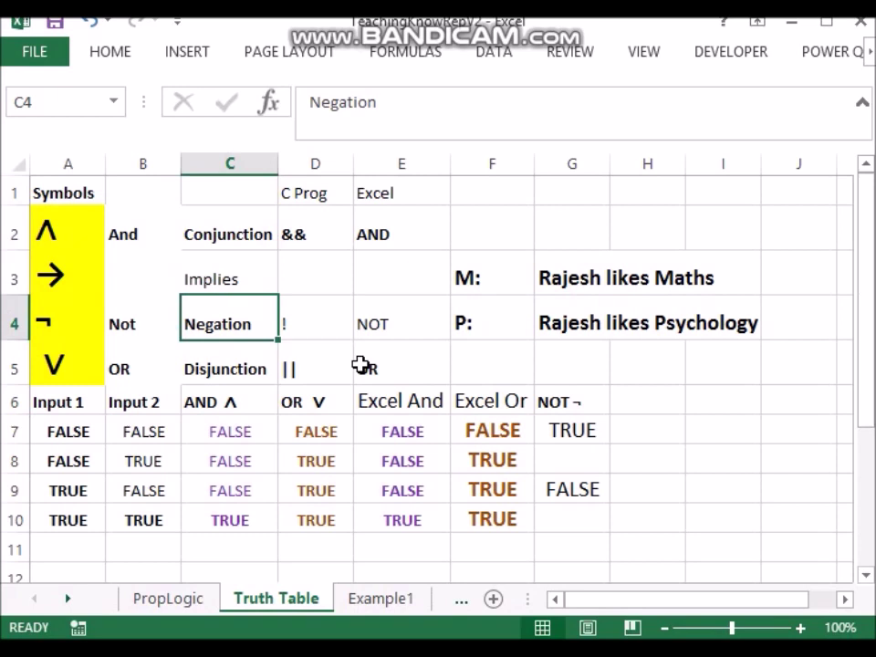
Review the propositions labelled M and P in F3:F4 together with their sentences in G3:G4
key(Right)
key(Right)
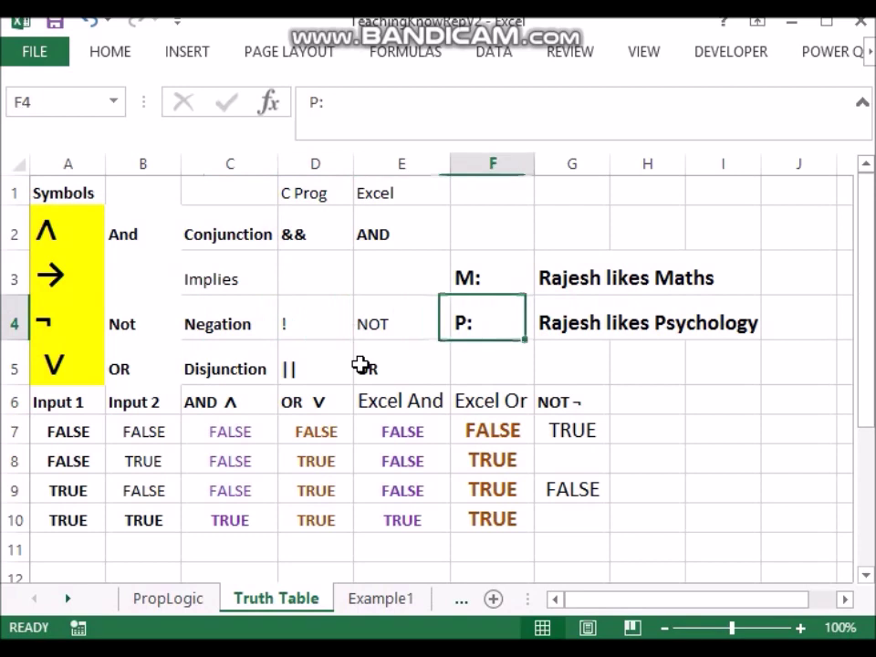
key(Up)
key(Right)
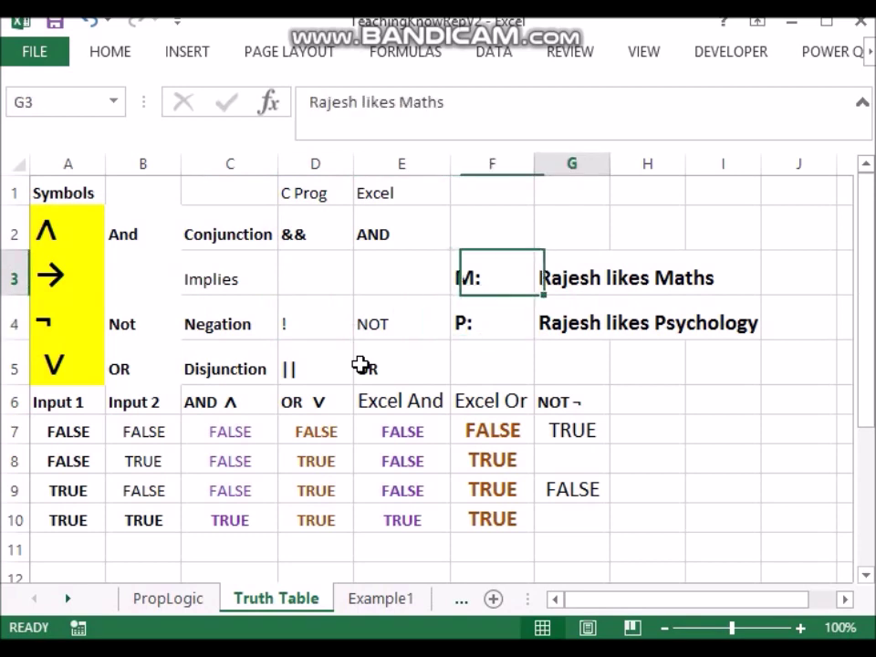
key(Down)
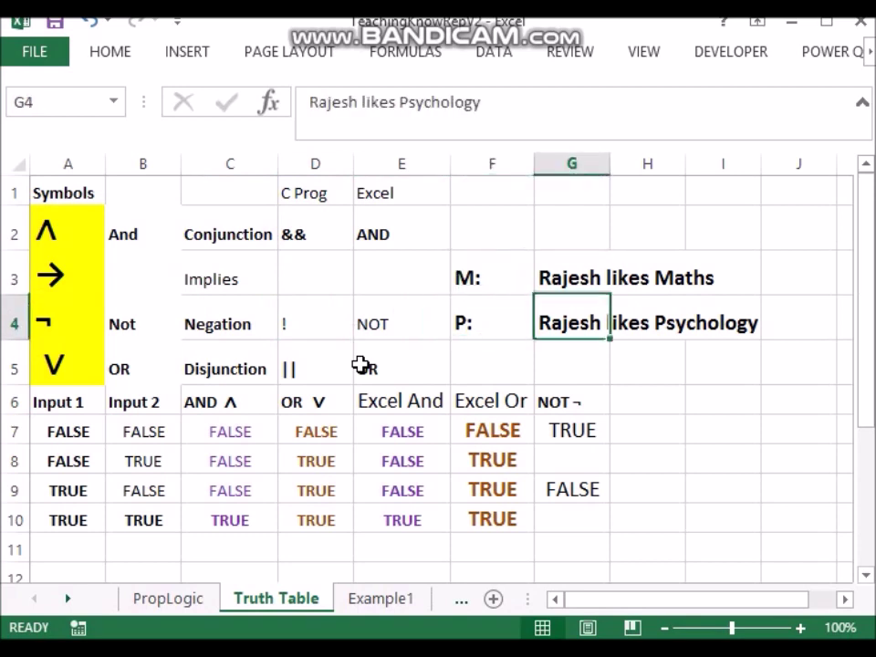
key(Left)
key(Up)
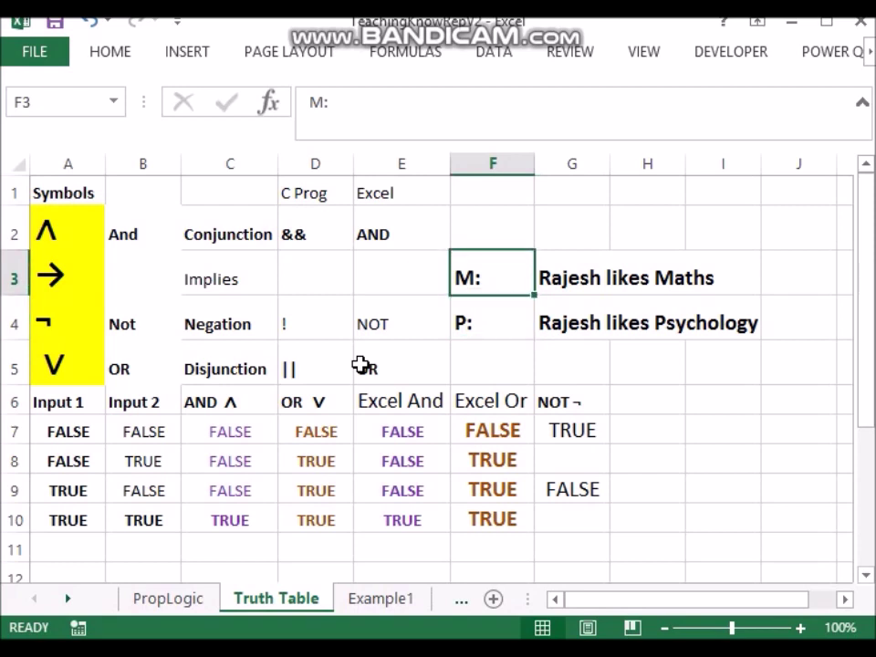
Examine how the And symbol in A2 can join the Maths and Psychology propositions in G3 and G4
key(Left)
key(Left)
key(Left)
key(Left)
key(Down)
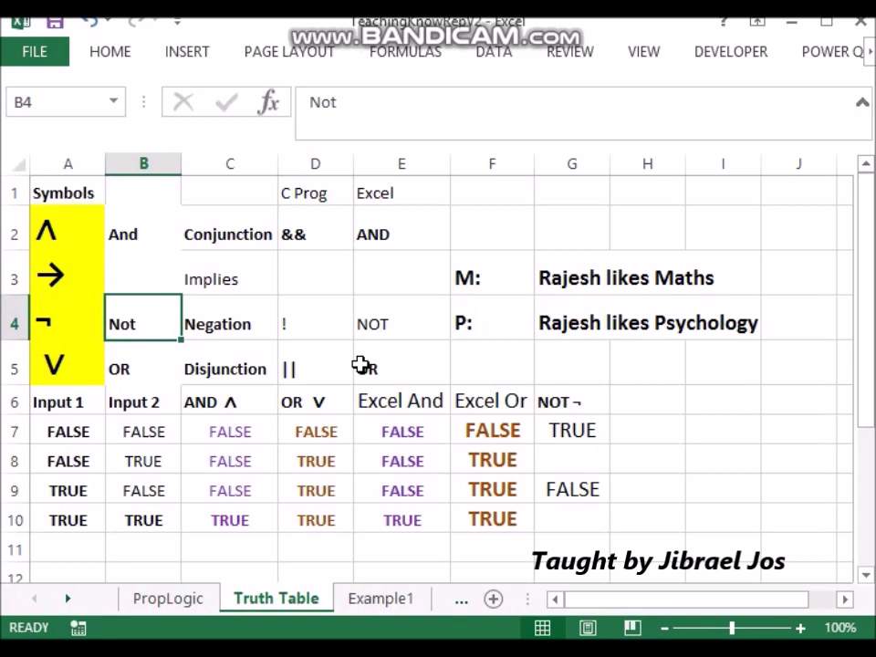
key(Up)
key(Up)
key(Left)
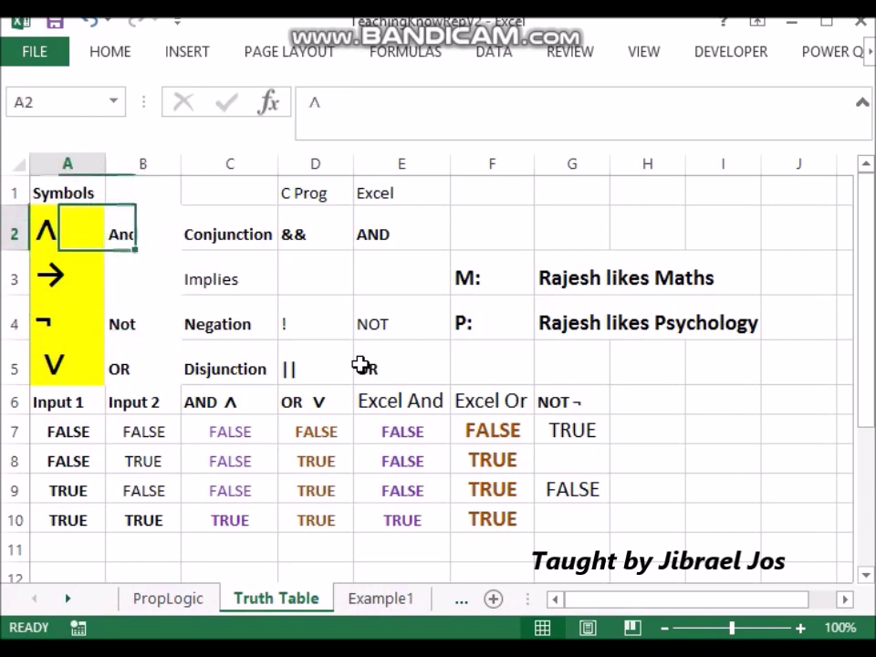
key(Right)
key(Right)
key(Right)
key(Right)
key(Right)
key(Right)
key(Down)
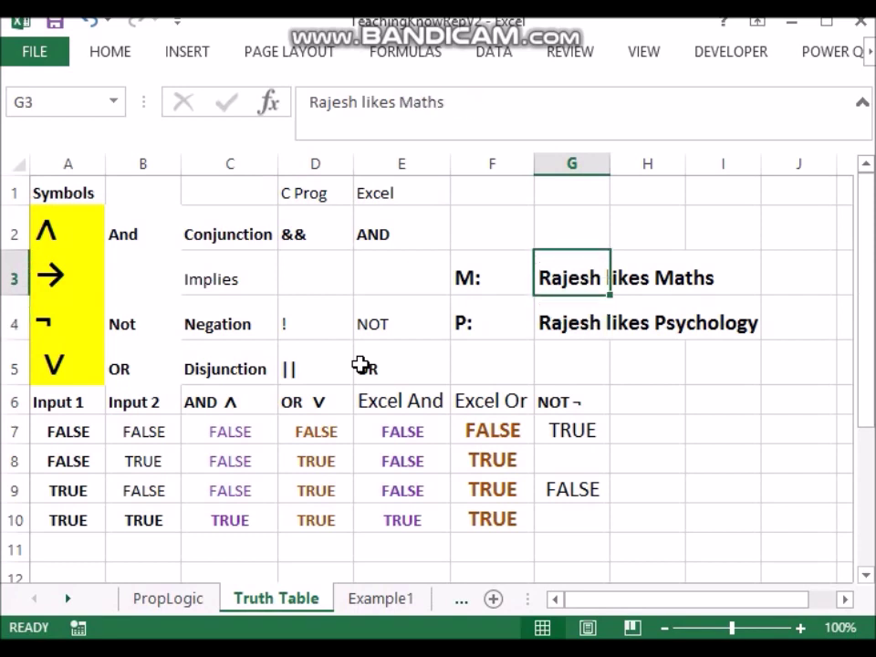
key(Down)
Go through the conjunction, implication, negation and disjunction symbols in A2:A5
key(Left)
key(Left)
key(Left)
key(Left)
key(Left)
key(Left)
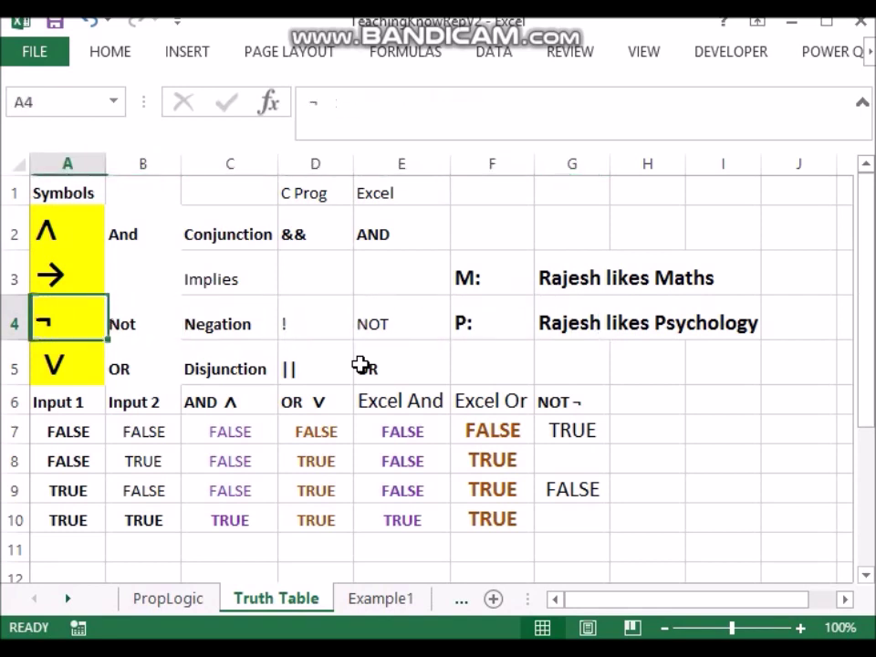
key(Up)
key(Up)
key(Down)
key(Down)
key(Down)
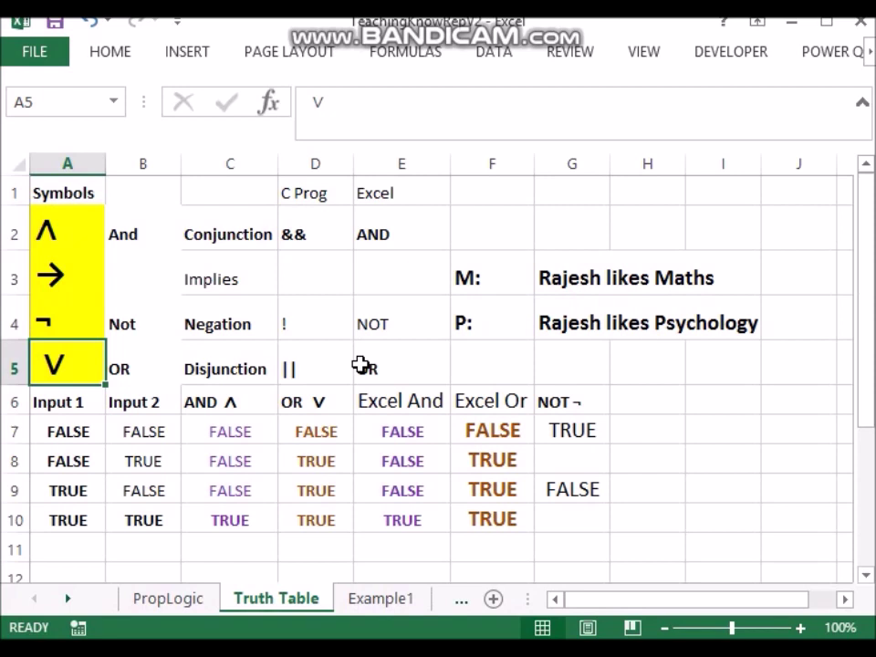
Review the OR row from its symbol in A5 across its C and Excel equivalents, and return to the And symbol in A2
key(Right)
key(Right)
key(Right)
key(Right)
key(Right)
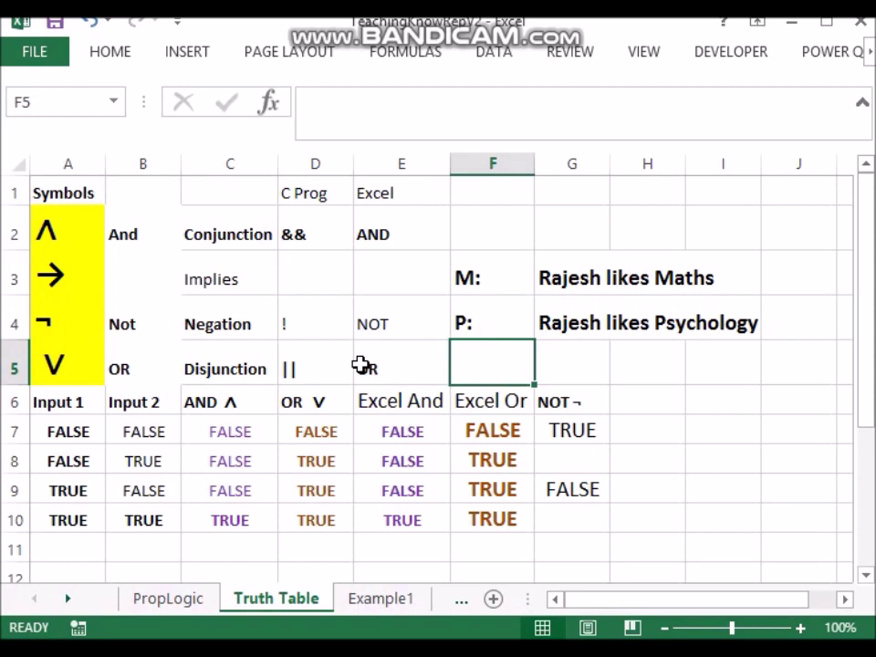
key(Left)
key(Left)
key(Left)
key(Left)
key(Left)
key(Up)
key(Up)
key(Up)
key(Up)
key(Down)
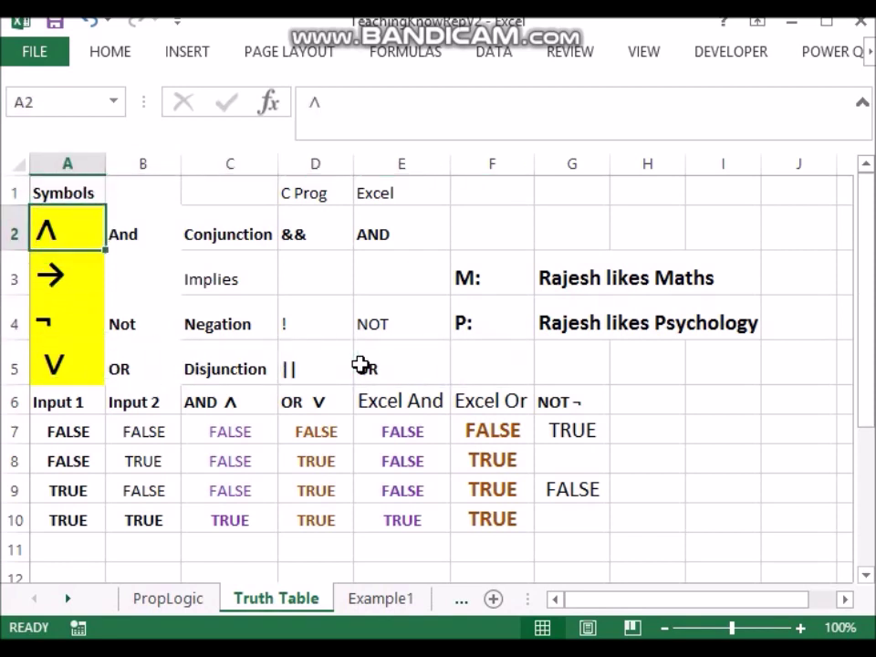